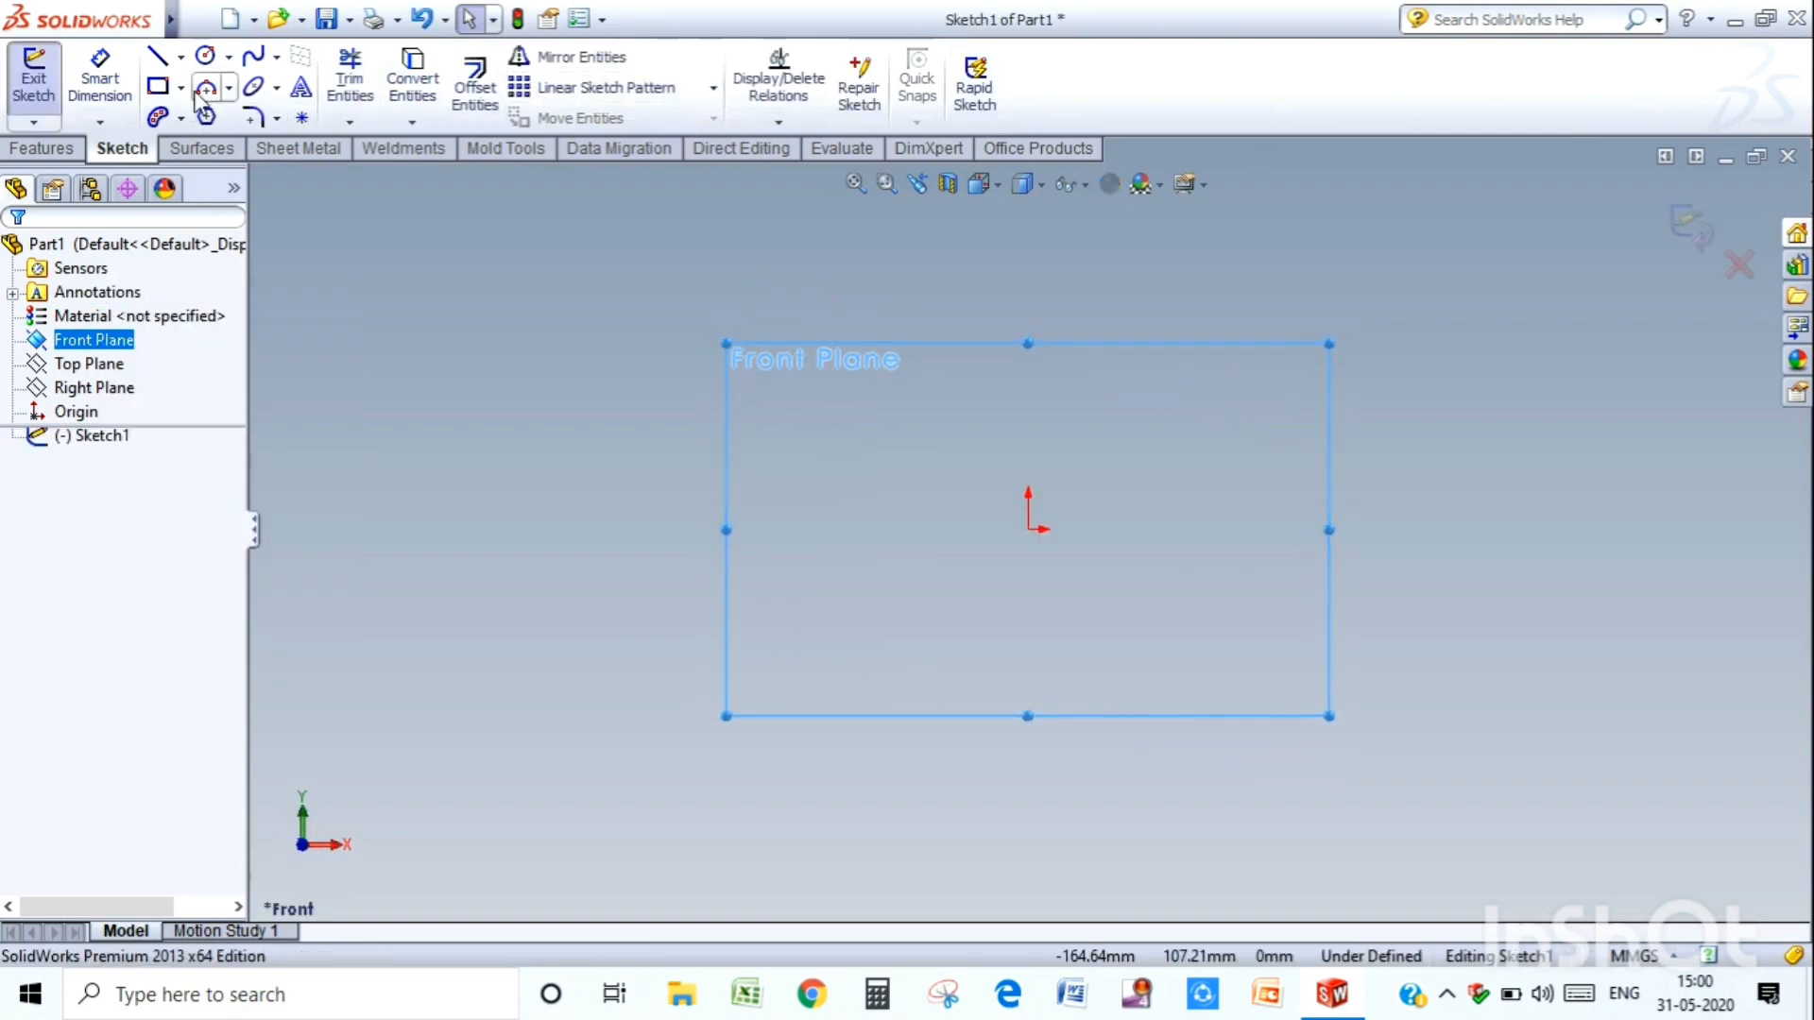
# - Sketch an open three-sided outline with a horizontal line about 80 mm long above the origin, a vertical line about 75 mm, and a horizontal lower line
pyautogui.click(157, 57)
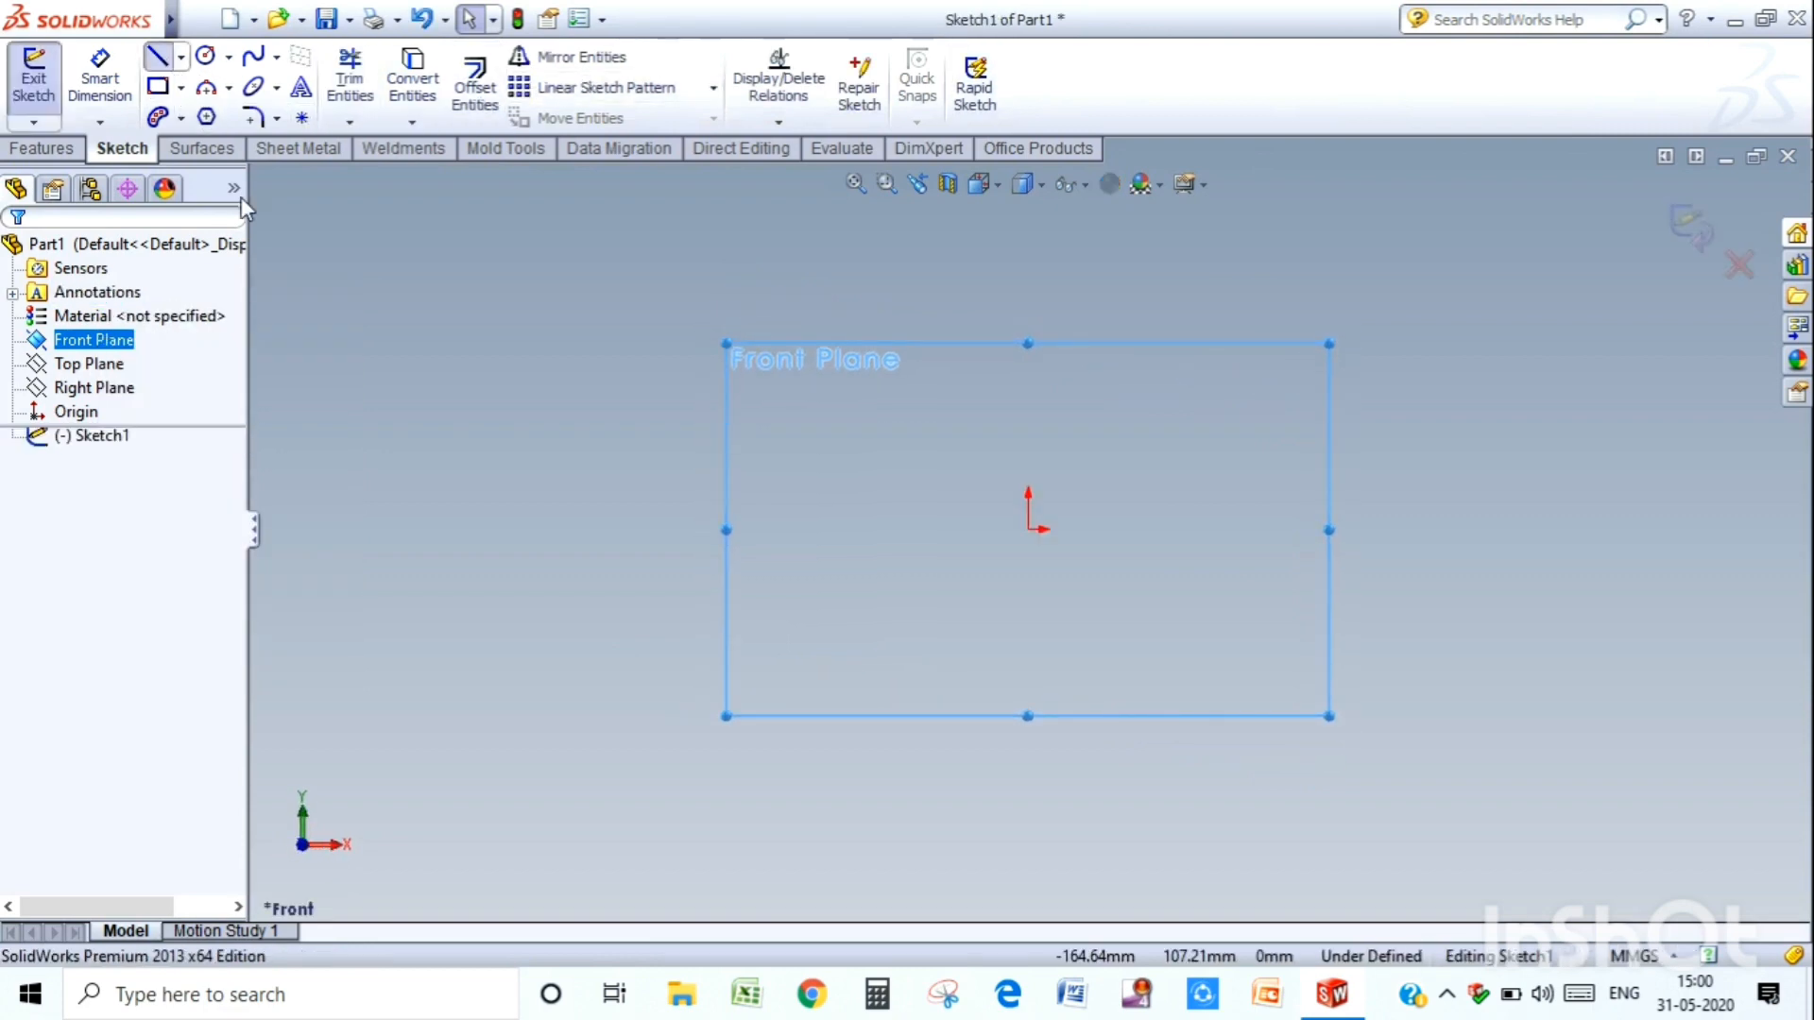
pyautogui.click(1031, 406)
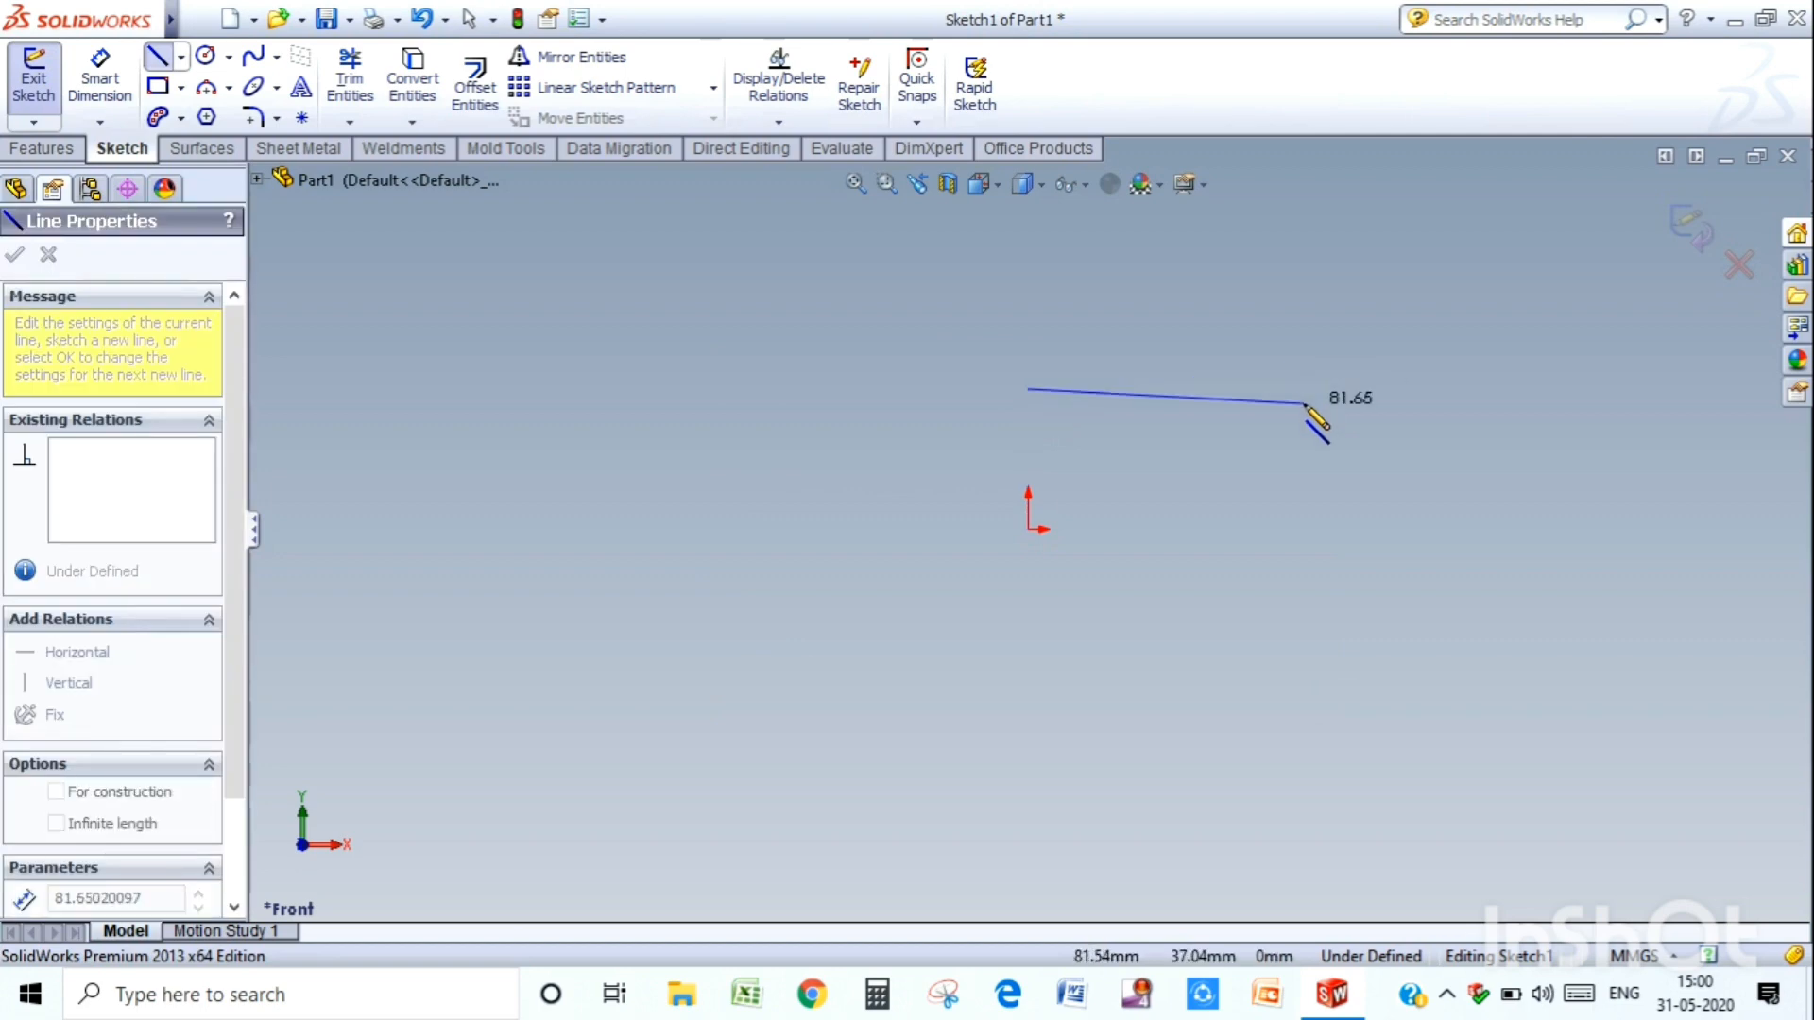
pyautogui.click(1297, 389)
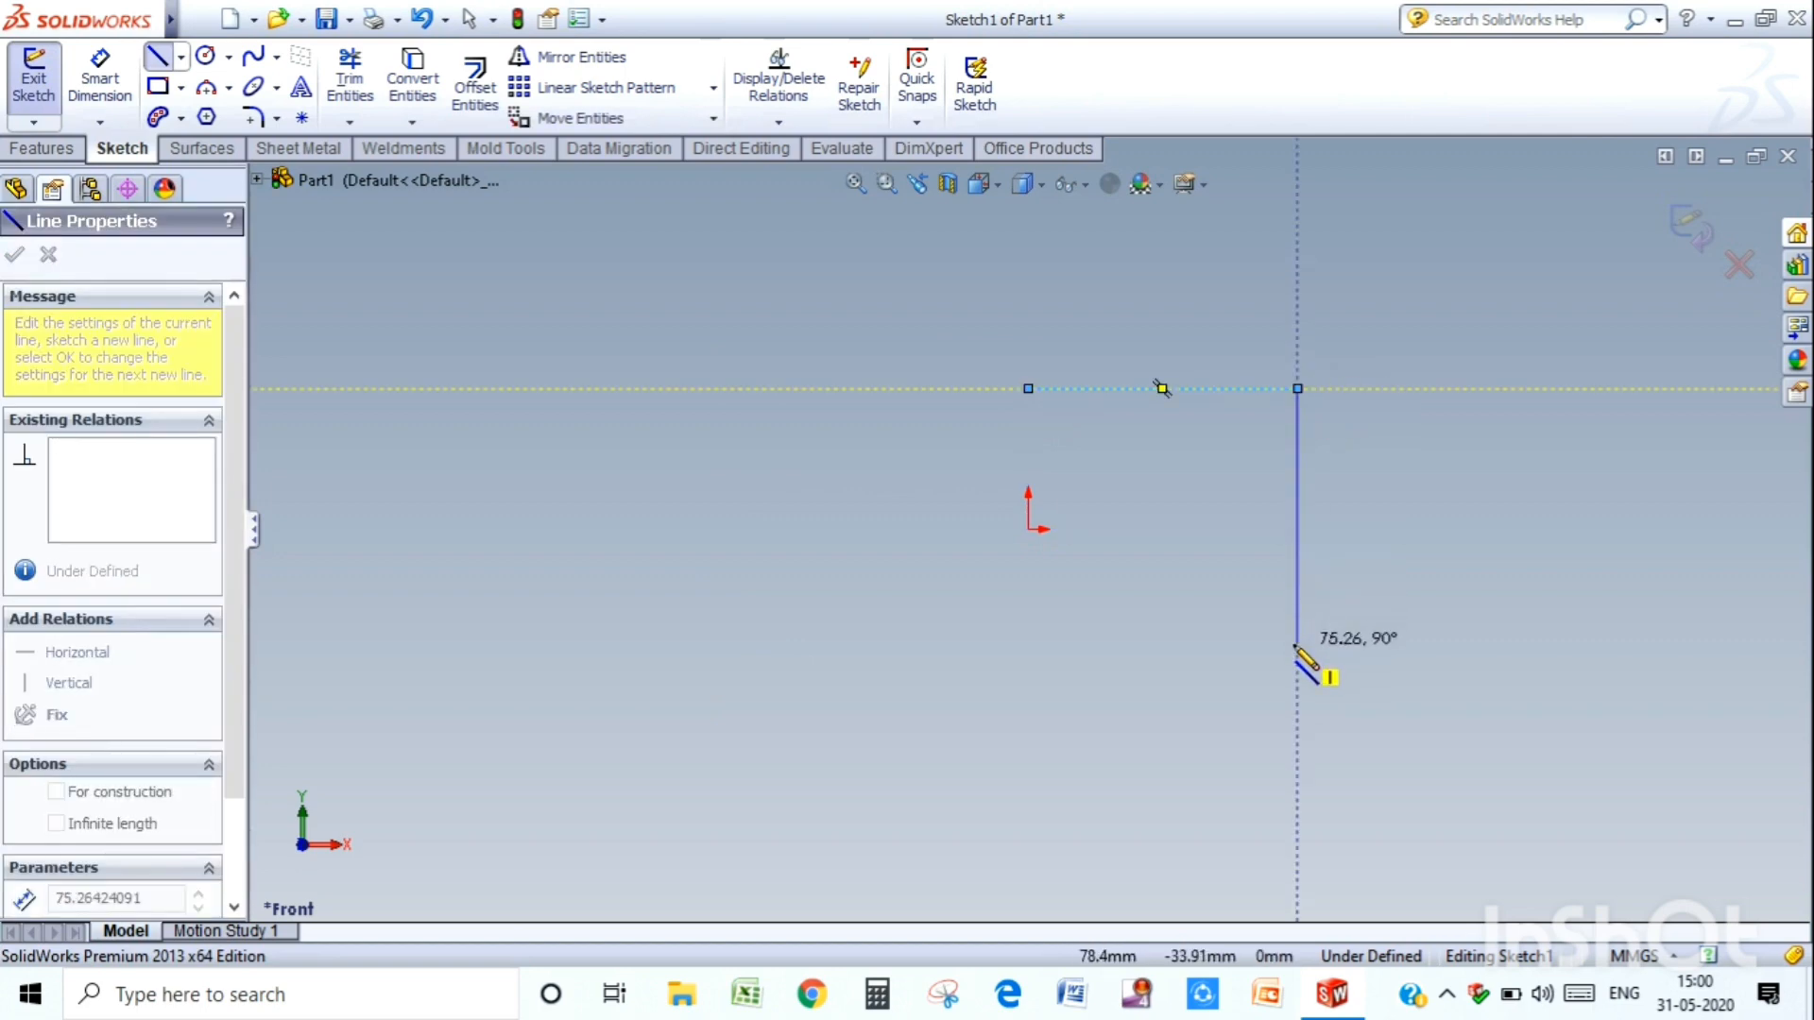
pyautogui.click(1297, 643)
pyautogui.click(990, 646)
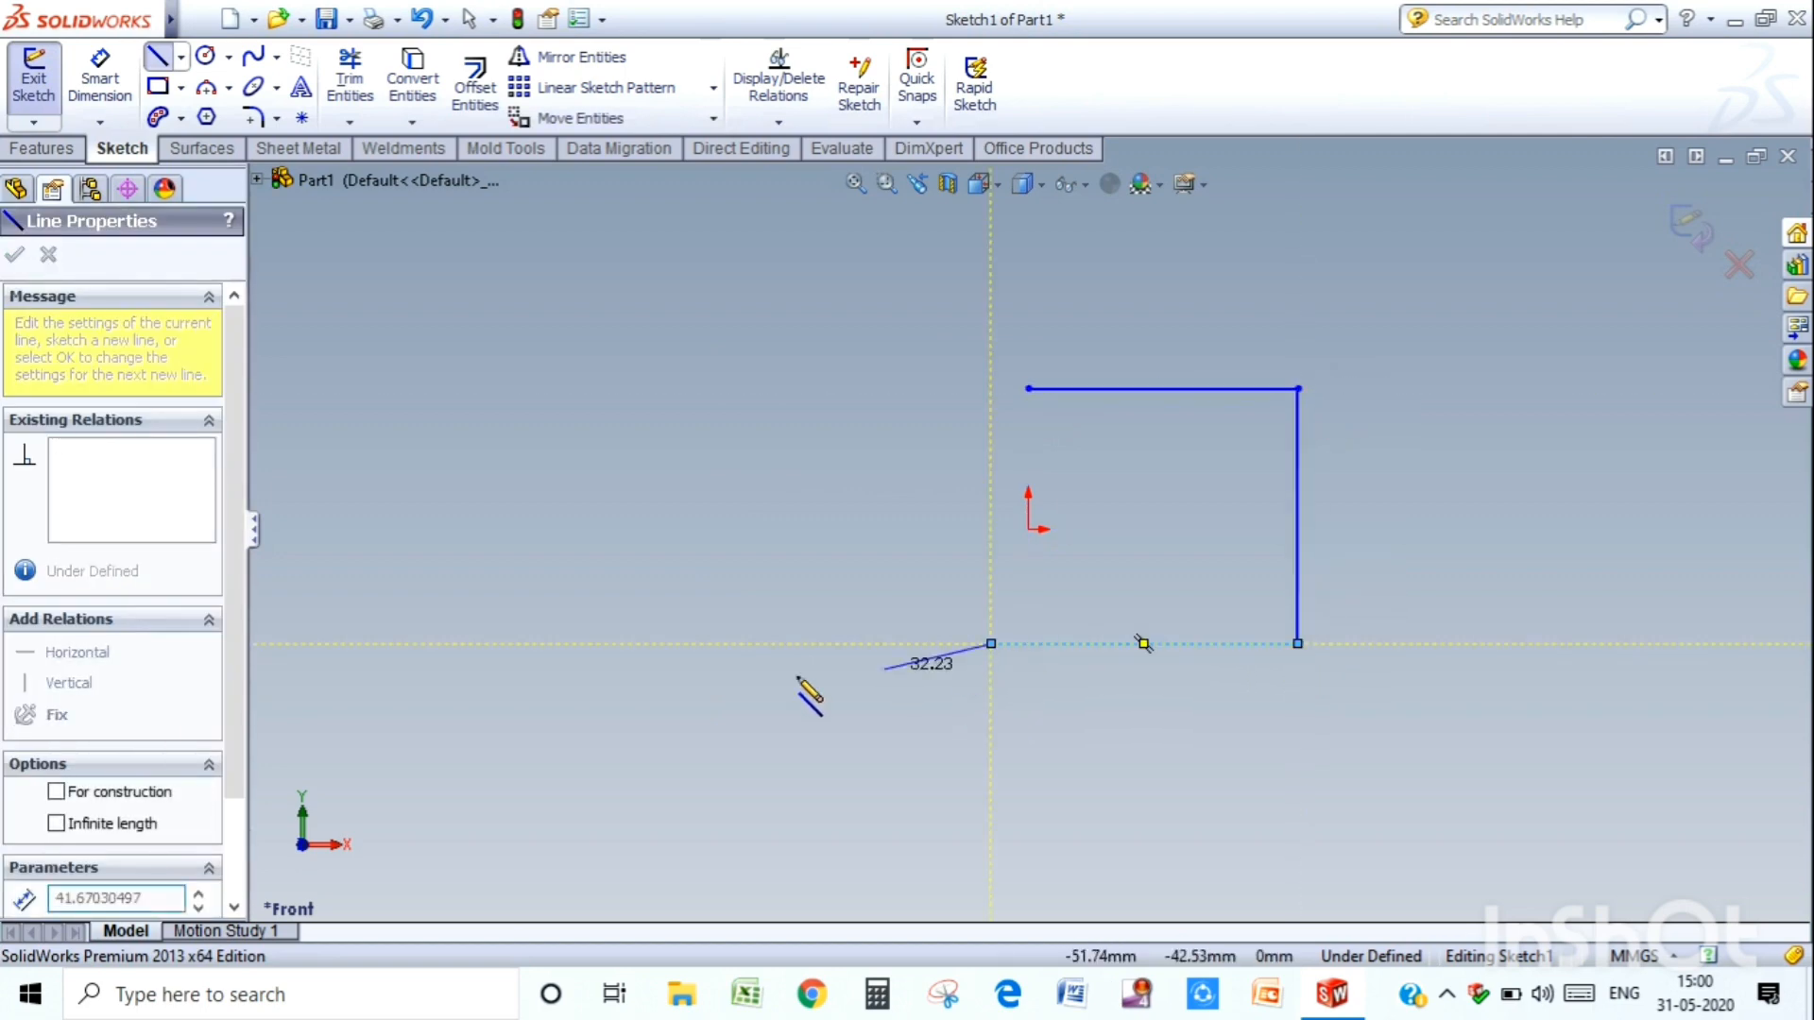
pyautogui.press('Escape')
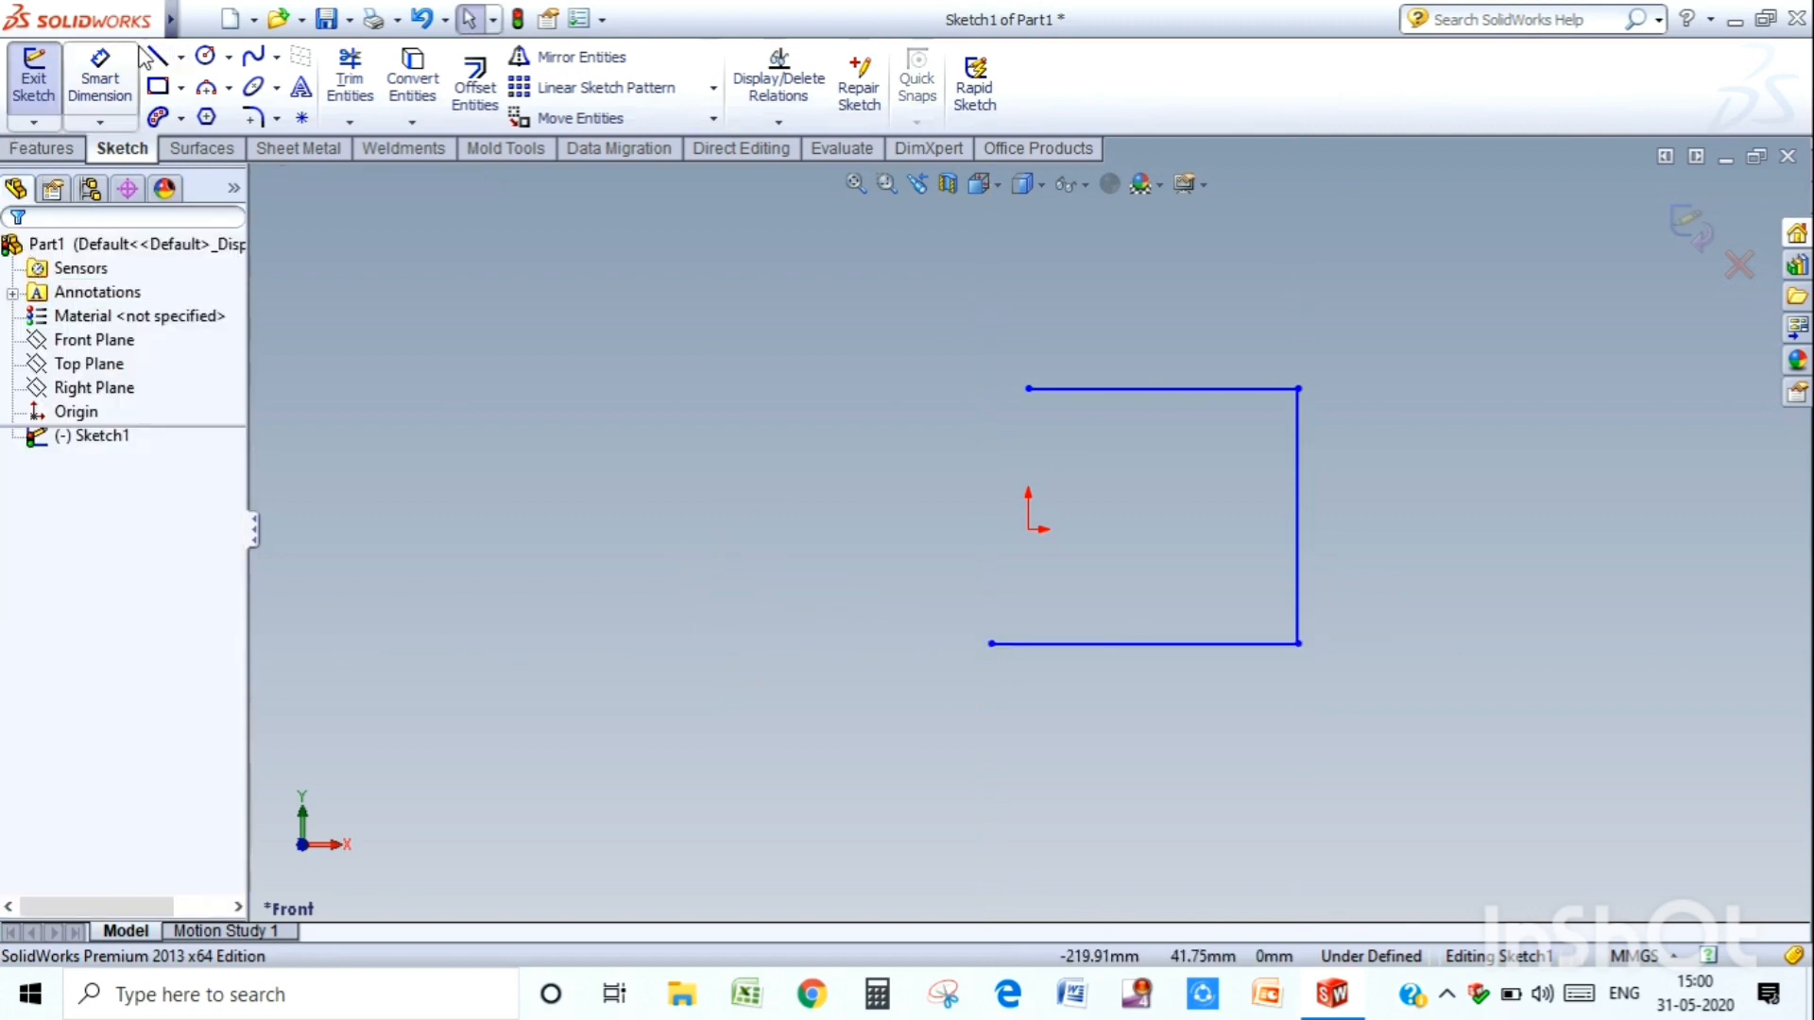
# - Sketch a horizontal line about 113 mm long from the origin across the outline's vertical line
pyautogui.click(157, 57)
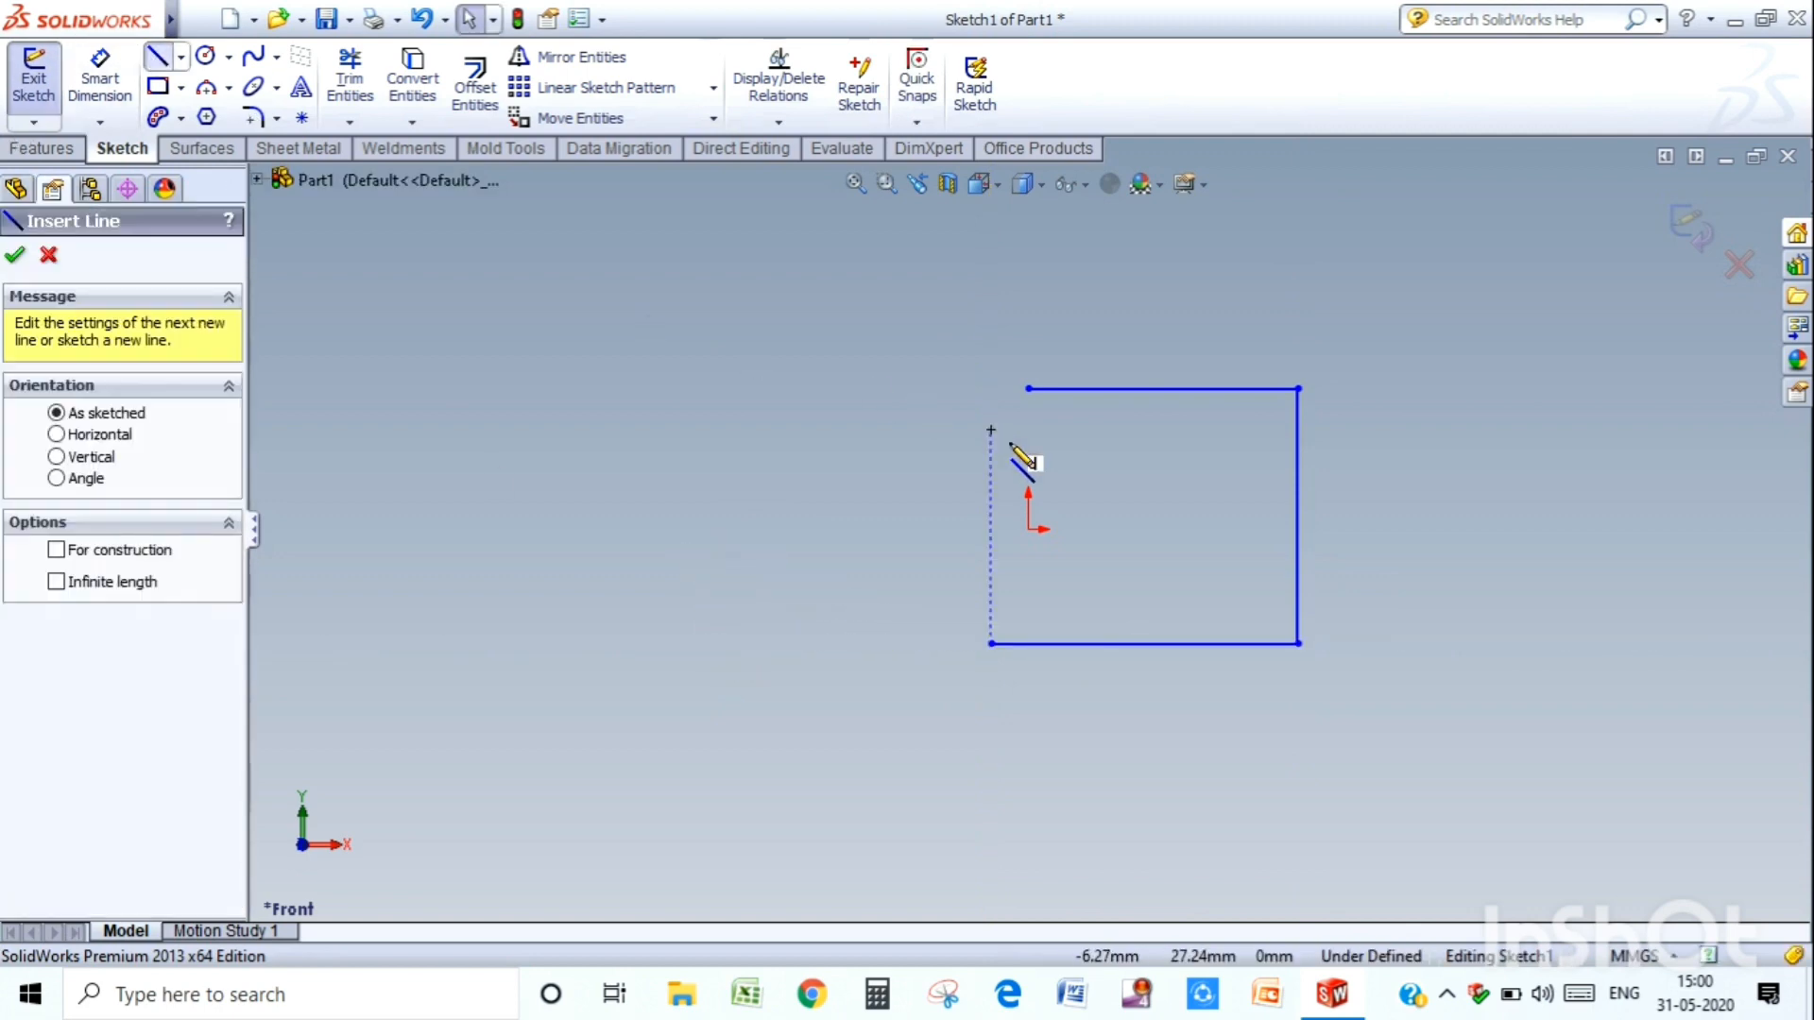
pyautogui.click(1030, 528)
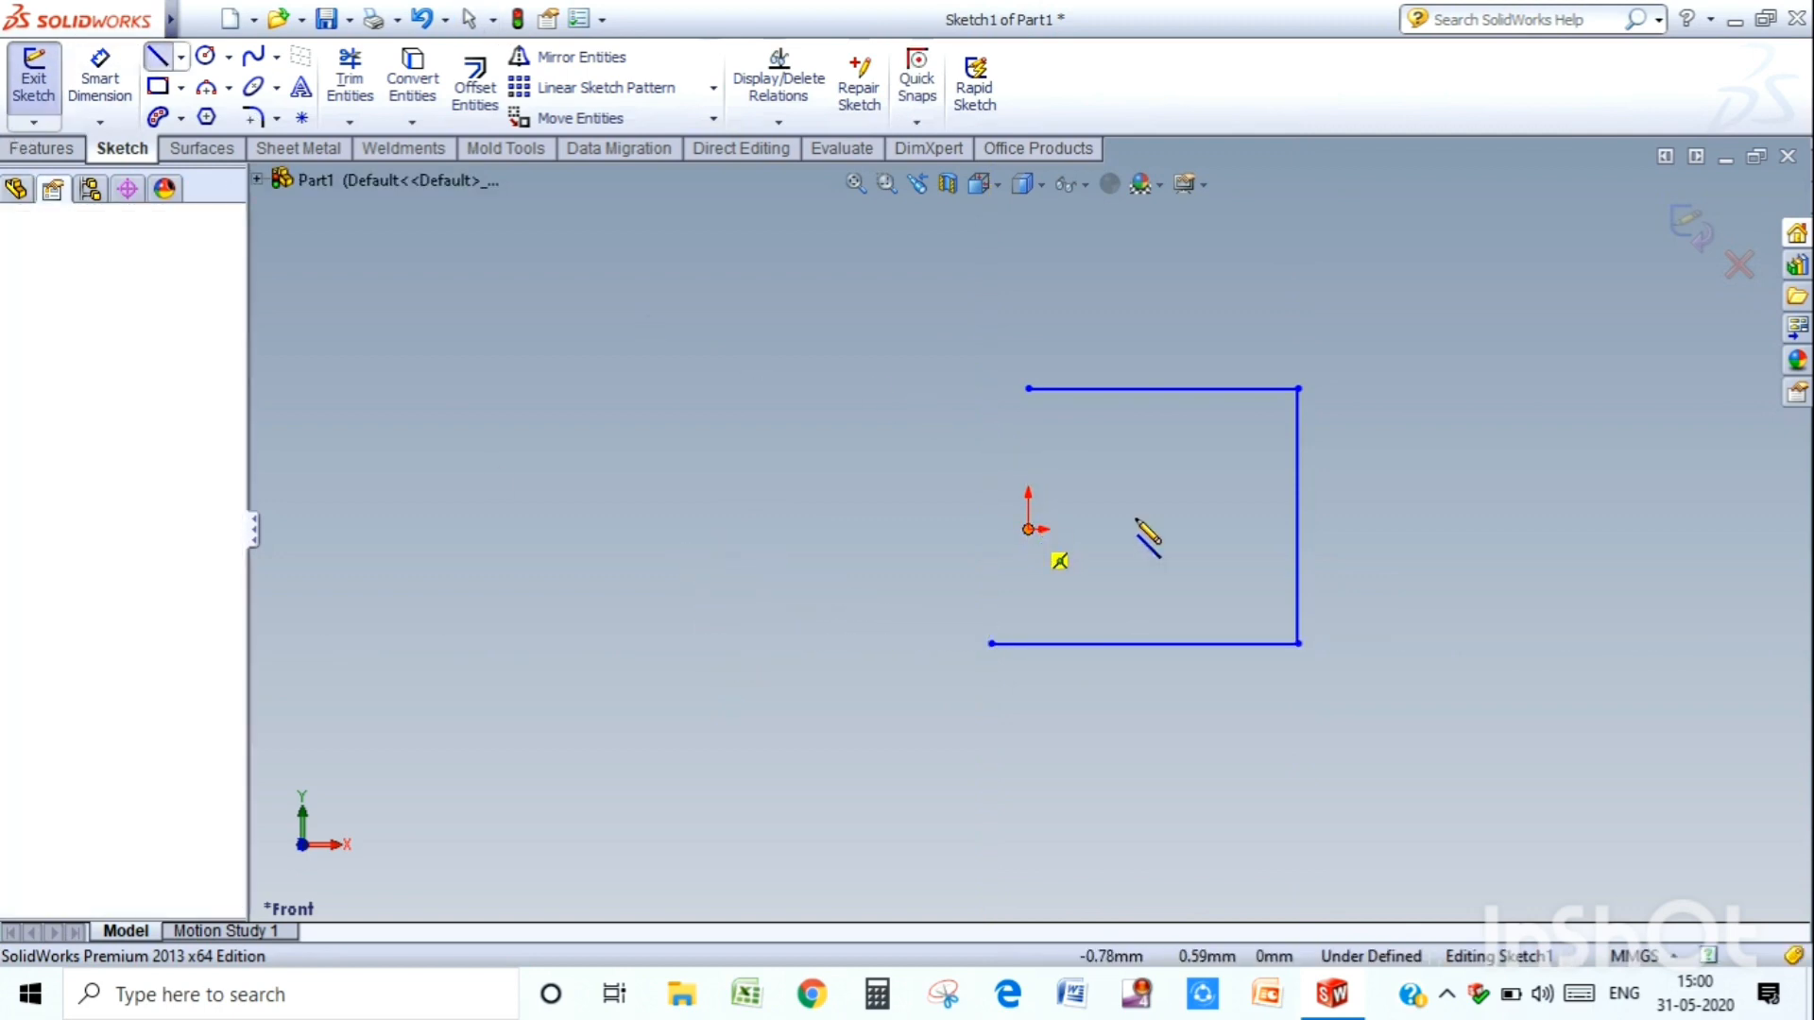
pyautogui.click(1411, 529)
pyautogui.press('Escape')
pyautogui.press('Escape')
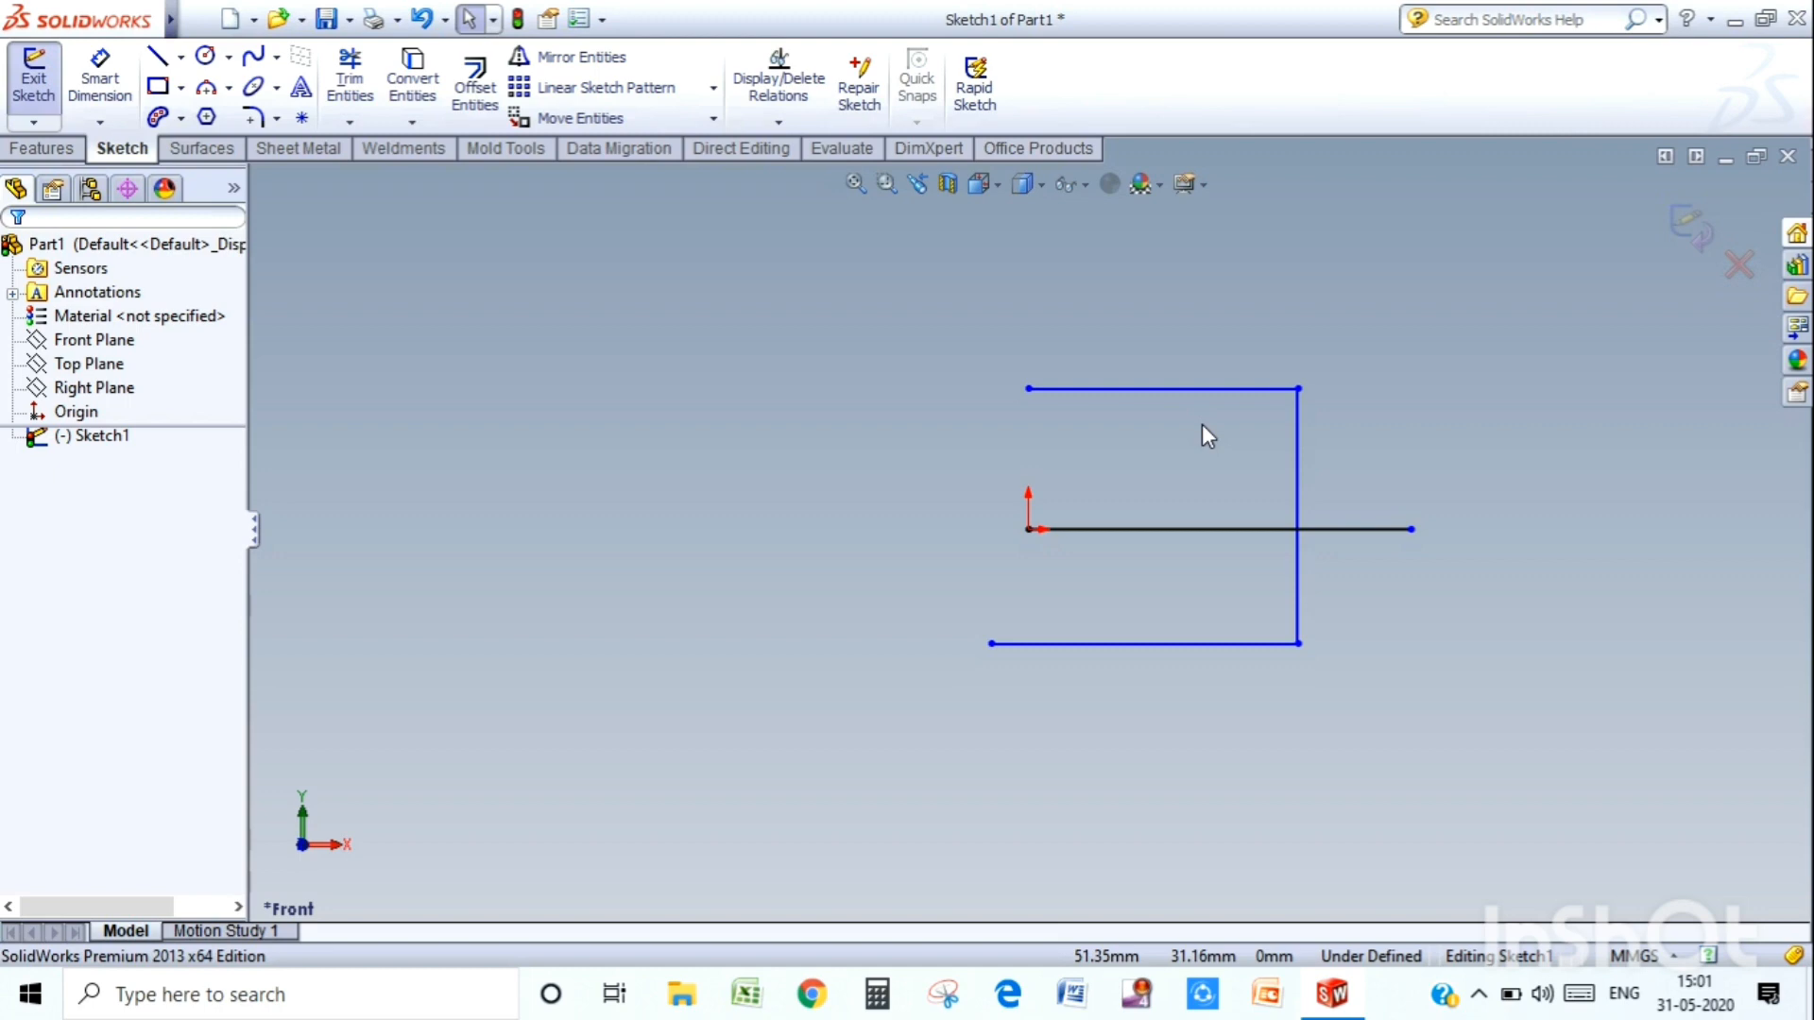
# - Delete all four sketched lines, leaving the sketch empty
pyautogui.hotkey('alt', 'v')
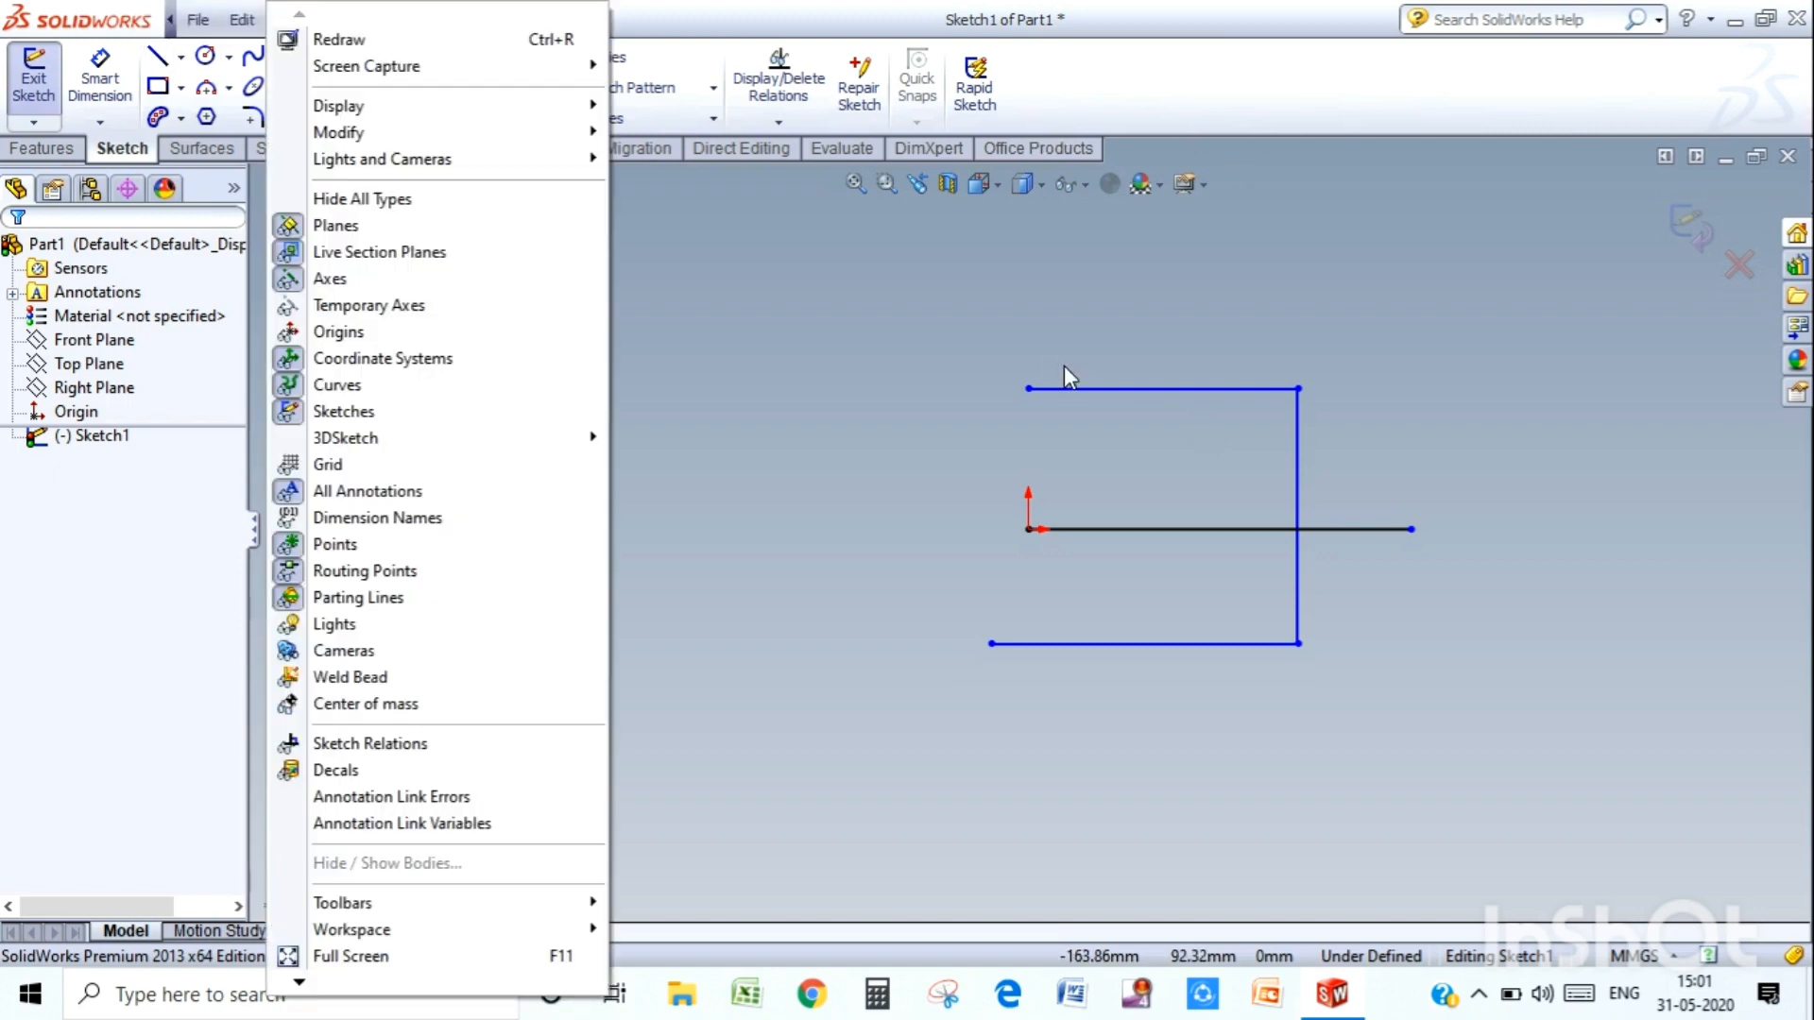
pyautogui.click(1172, 387)
pyautogui.click(1170, 389)
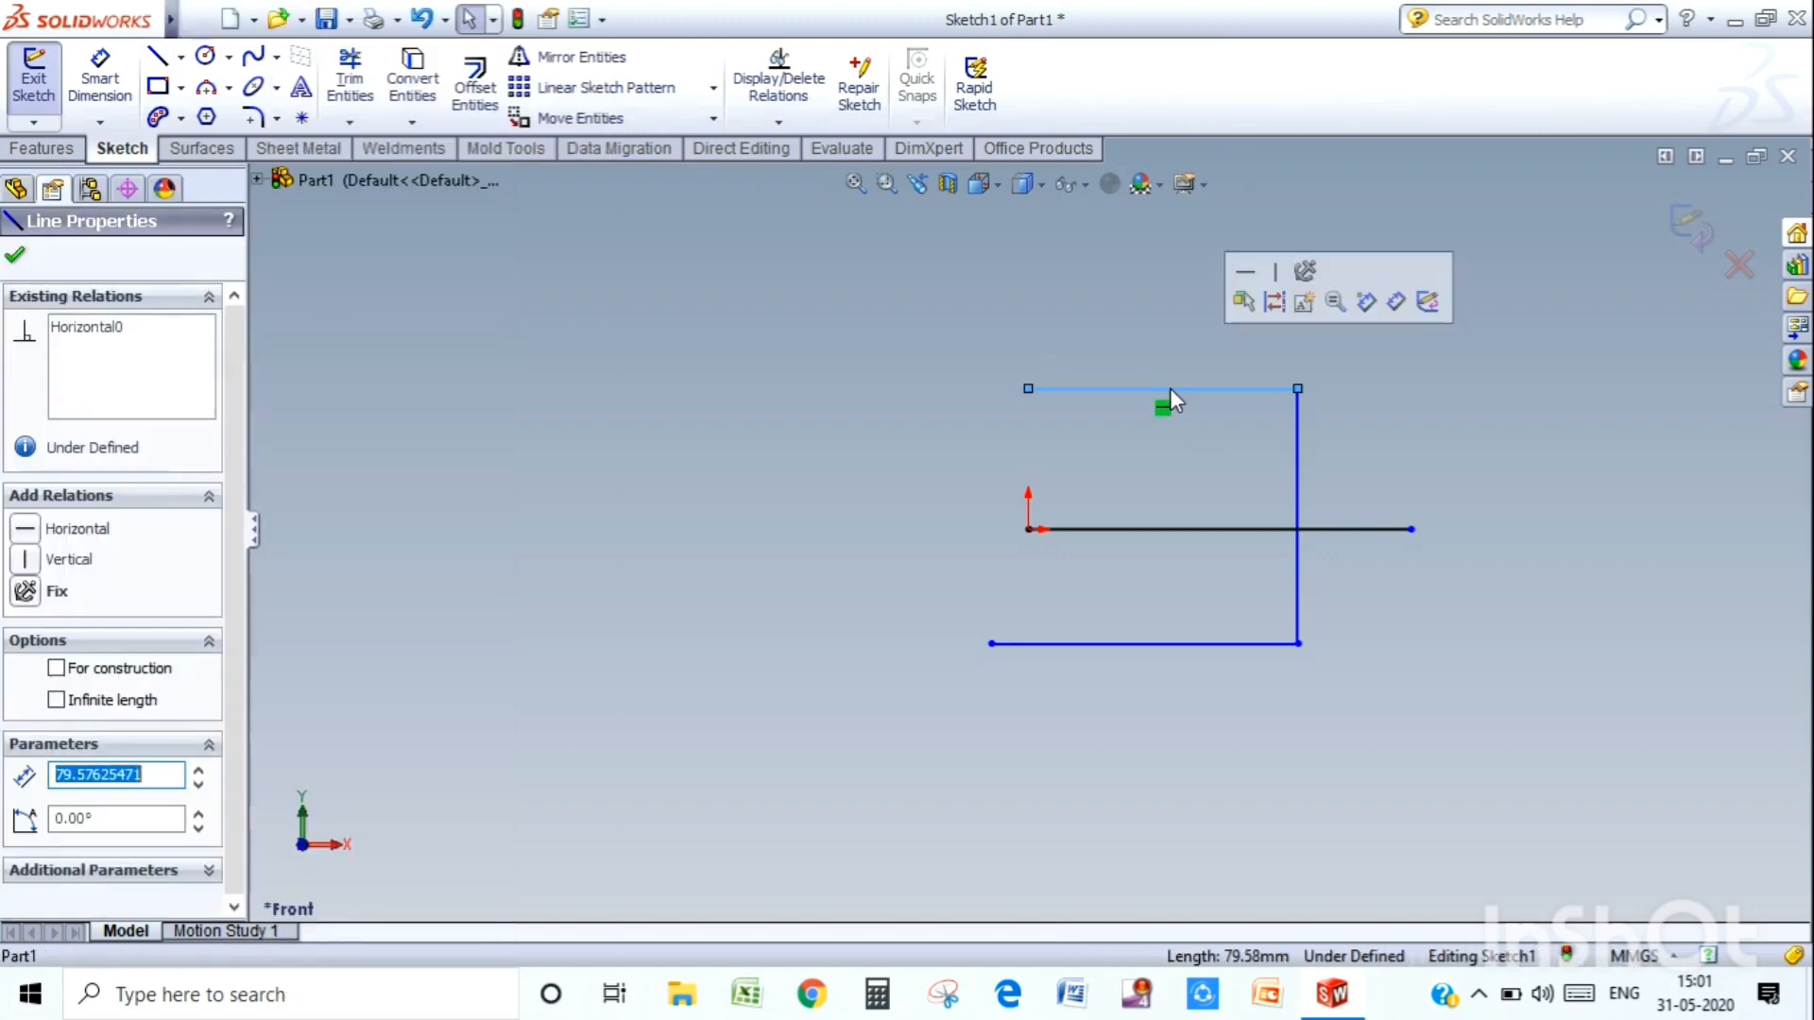
pyautogui.press('Delete')
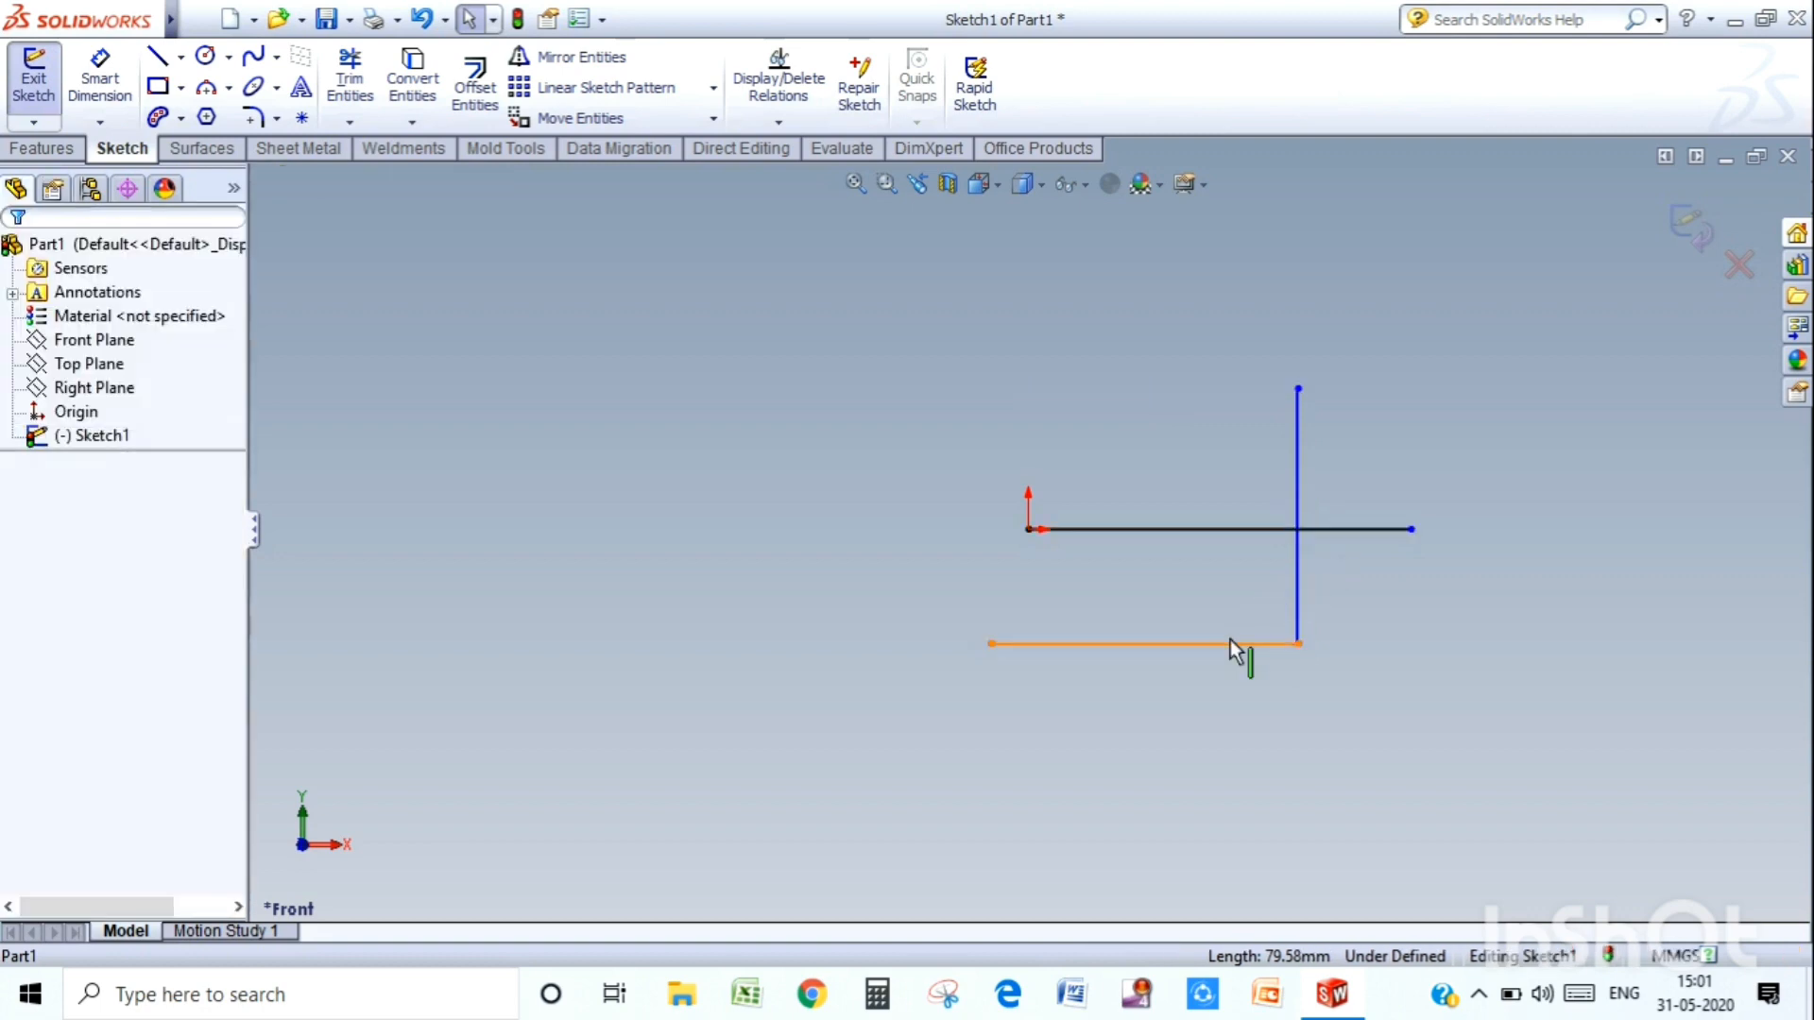
pyautogui.click(1230, 639)
pyautogui.press('Delete')
pyautogui.click(1300, 502)
pyautogui.press('Delete')
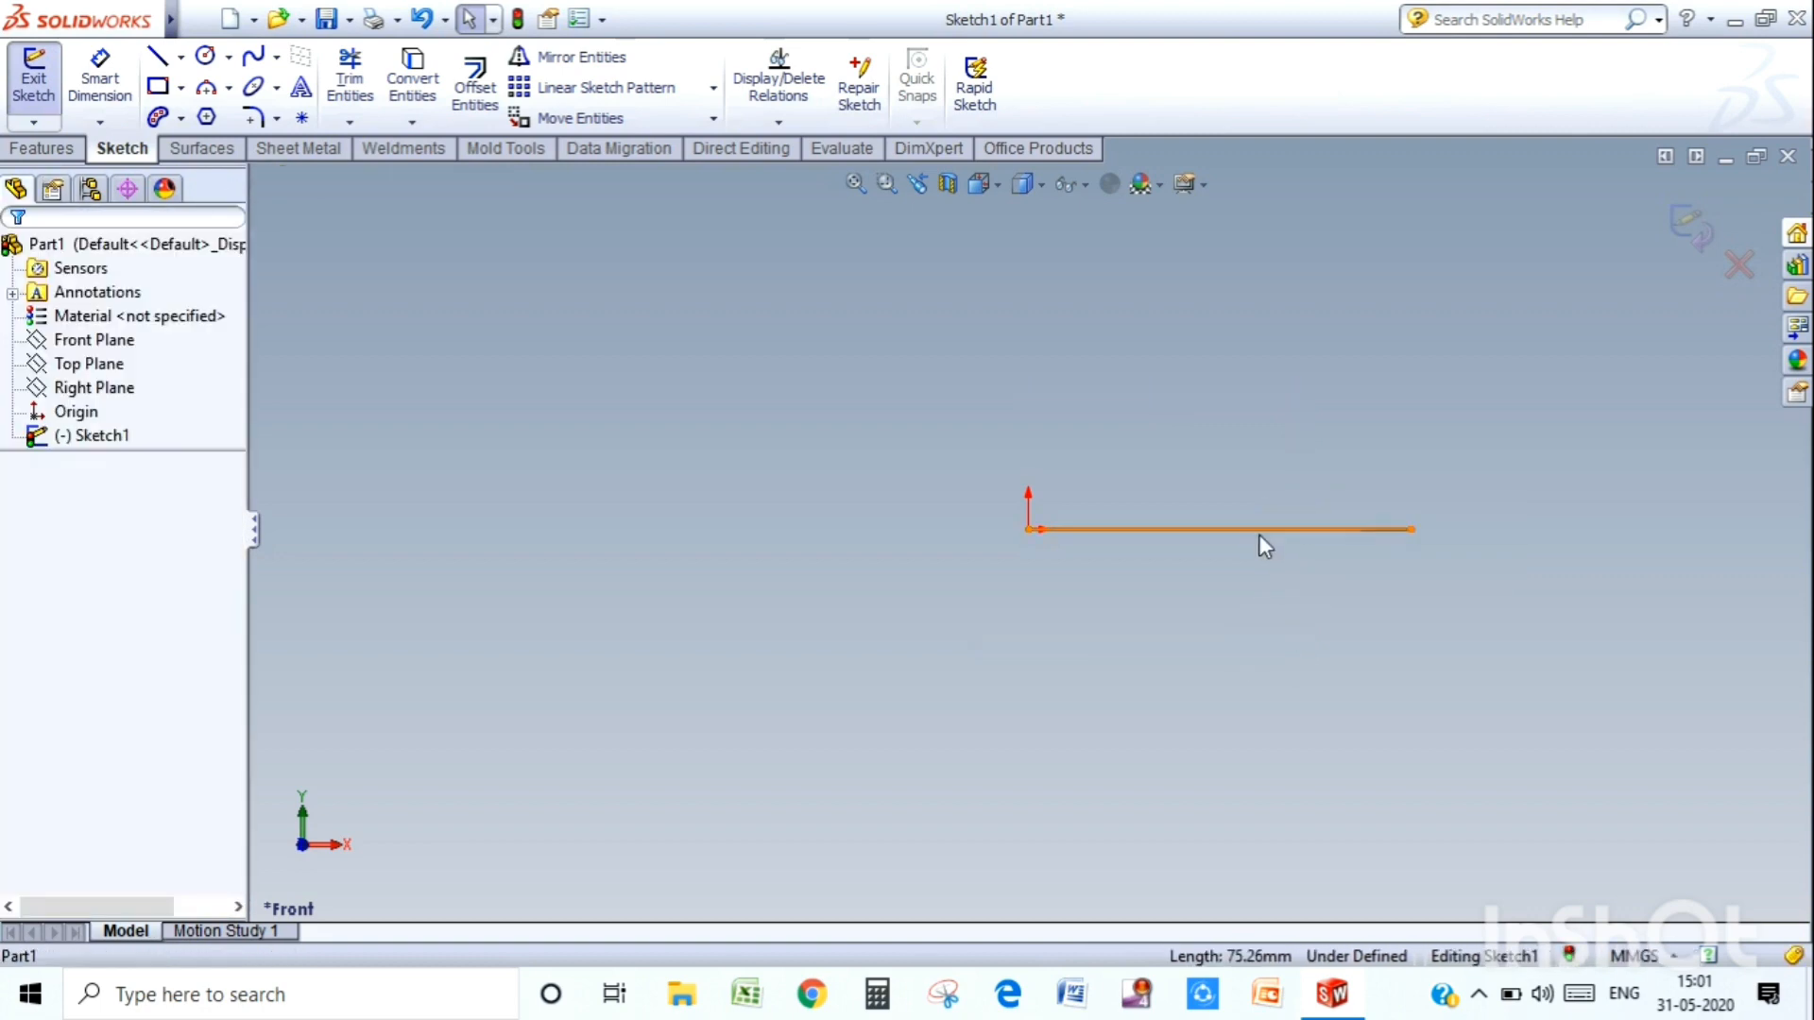
pyautogui.click(1256, 534)
pyautogui.press('Delete')
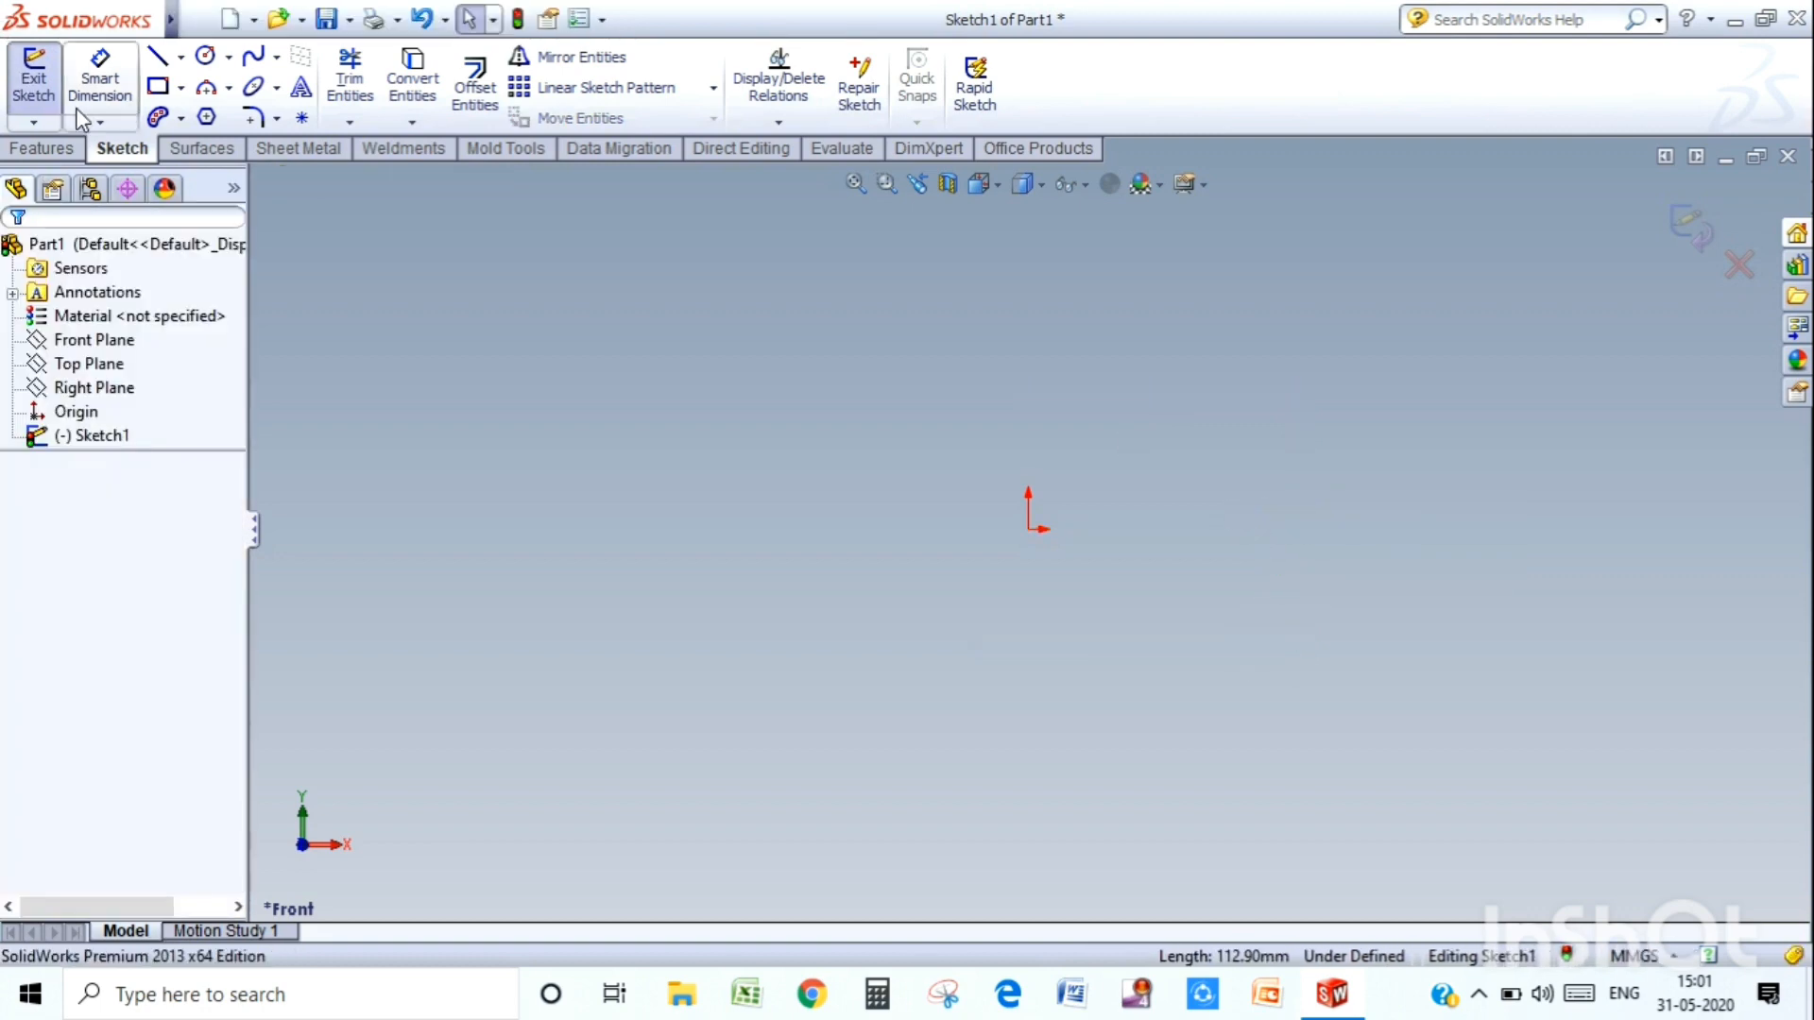
# - Sketch a single horizontal line about 140 mm long starting at the origin
pyautogui.click(155, 62)
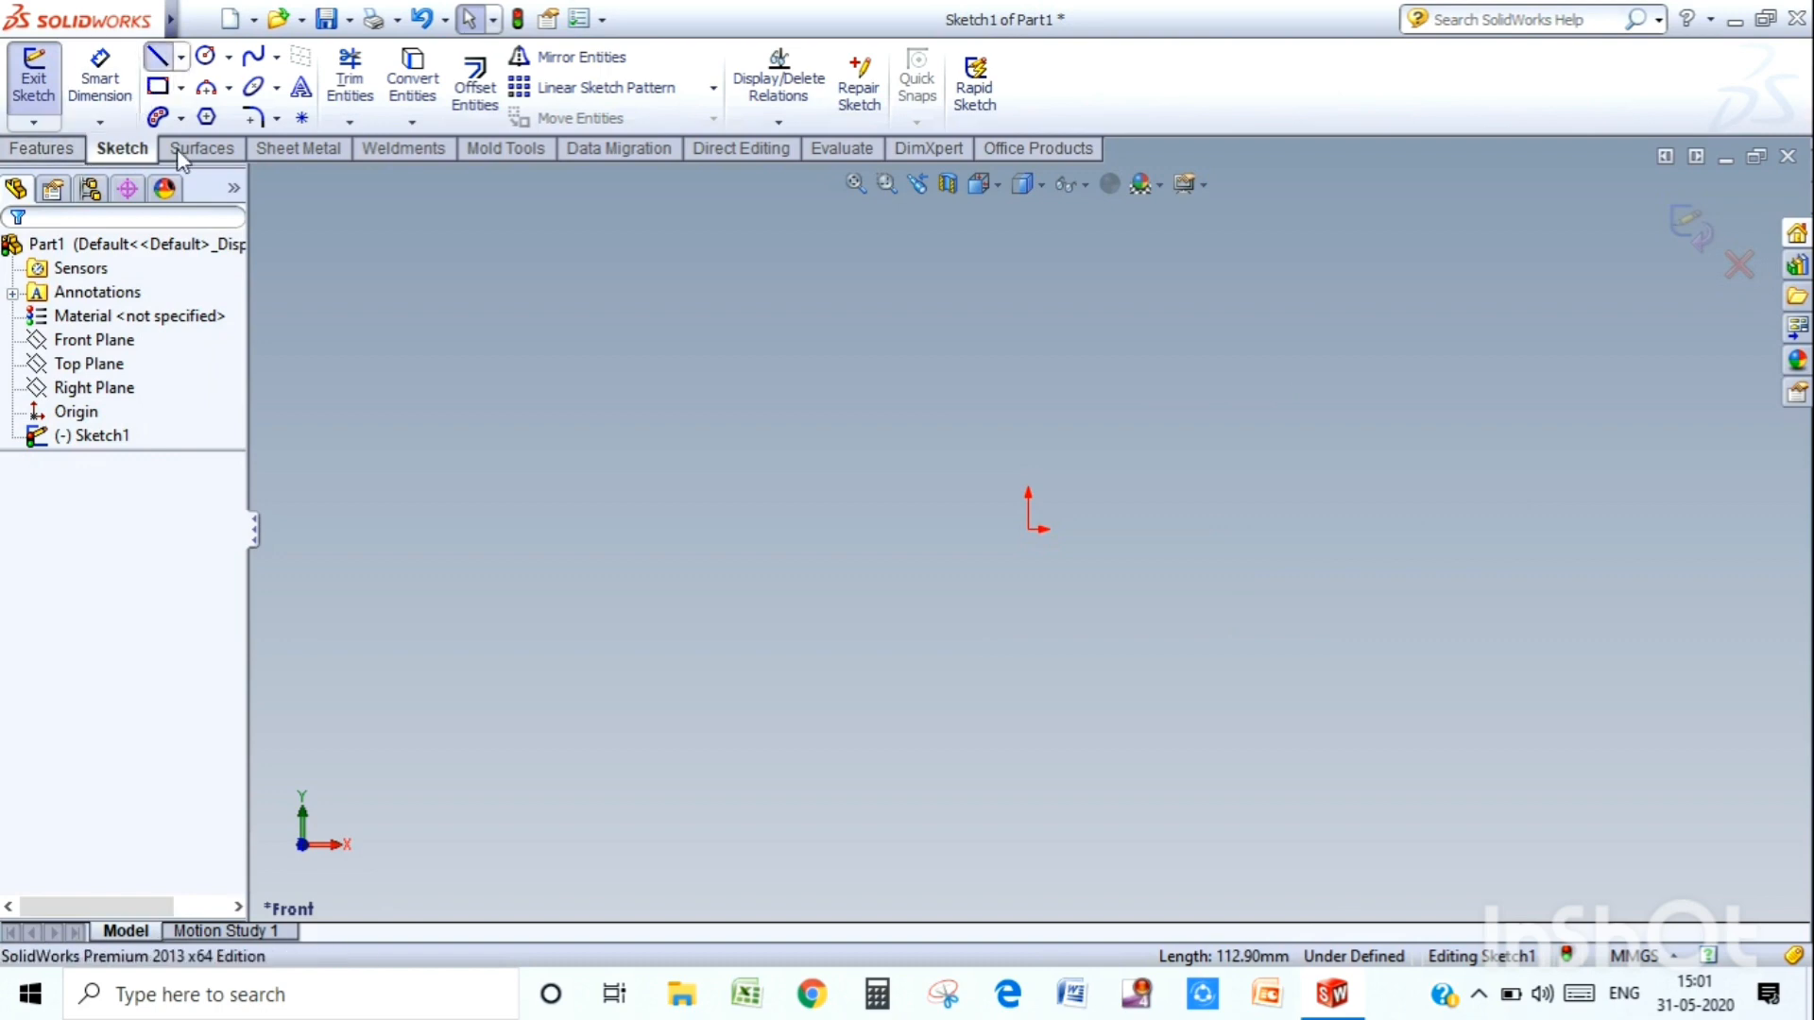
pyautogui.click(1028, 529)
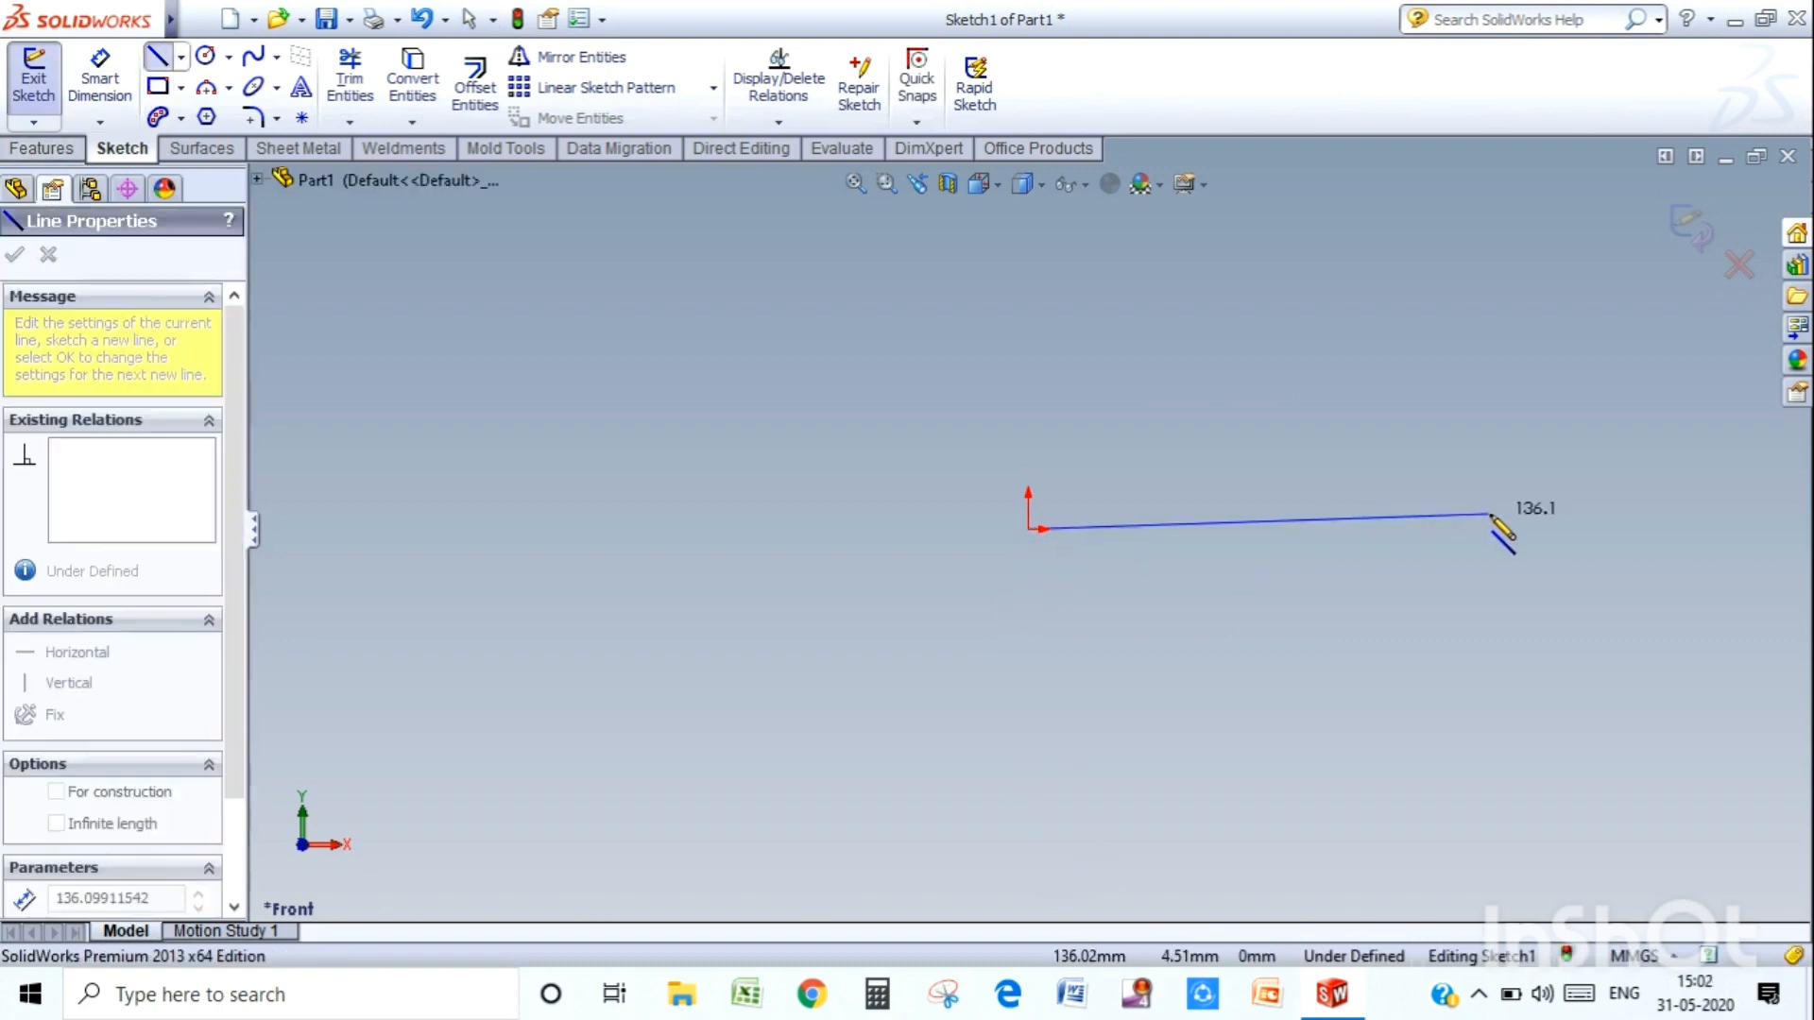
pyautogui.click(1503, 529)
pyautogui.press('Escape')
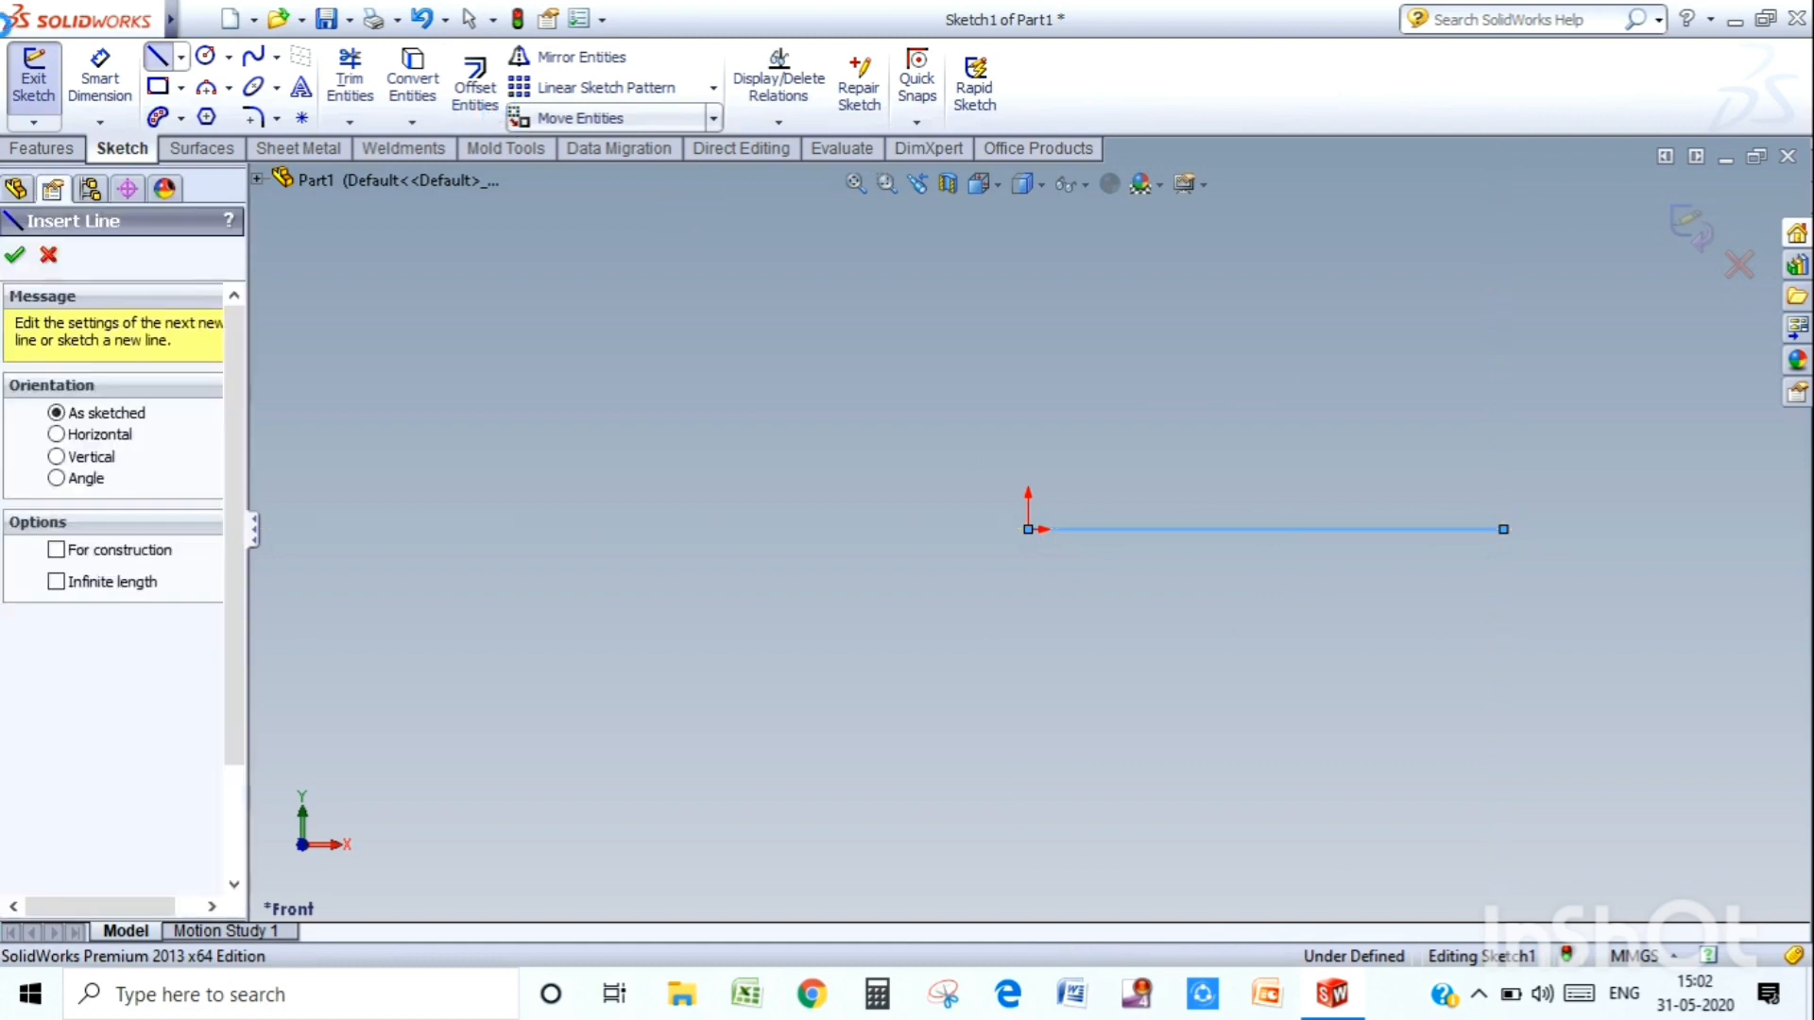
pyautogui.press('Escape')
# - Dimension the horizontal line's length below it and set it to 100 mm
pyautogui.click(99, 83)
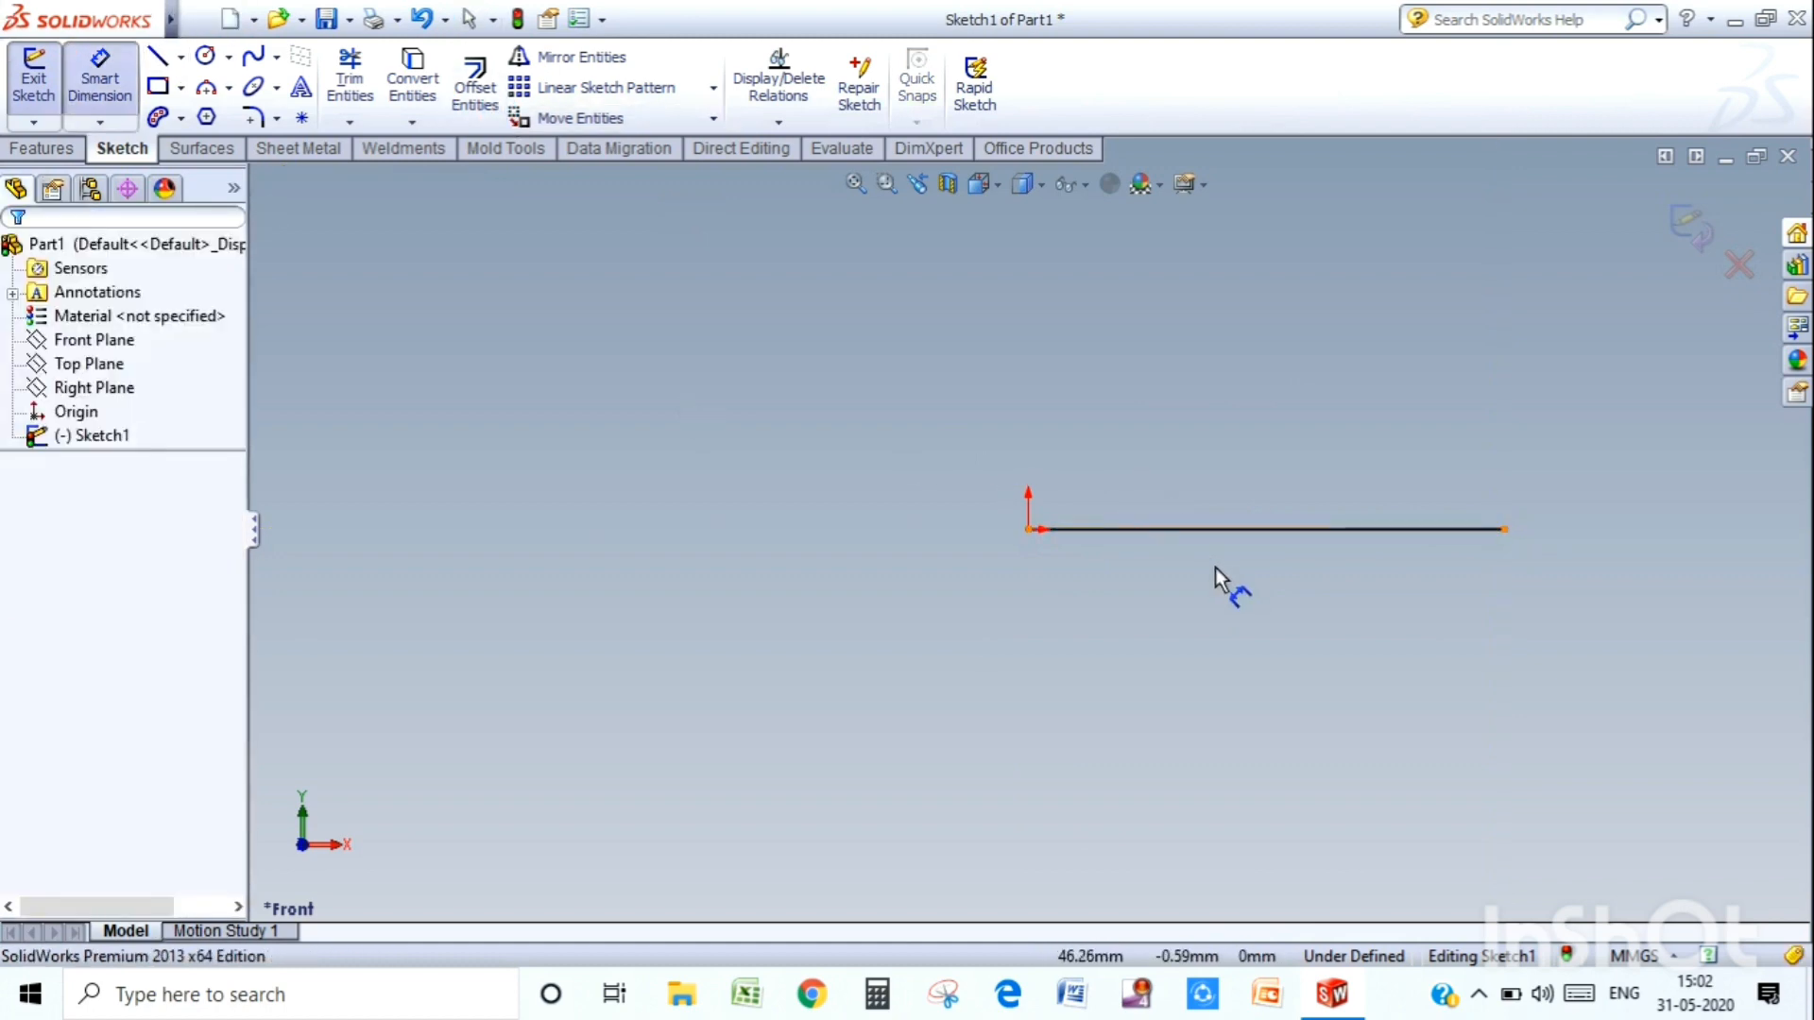
pyautogui.click(1177, 530)
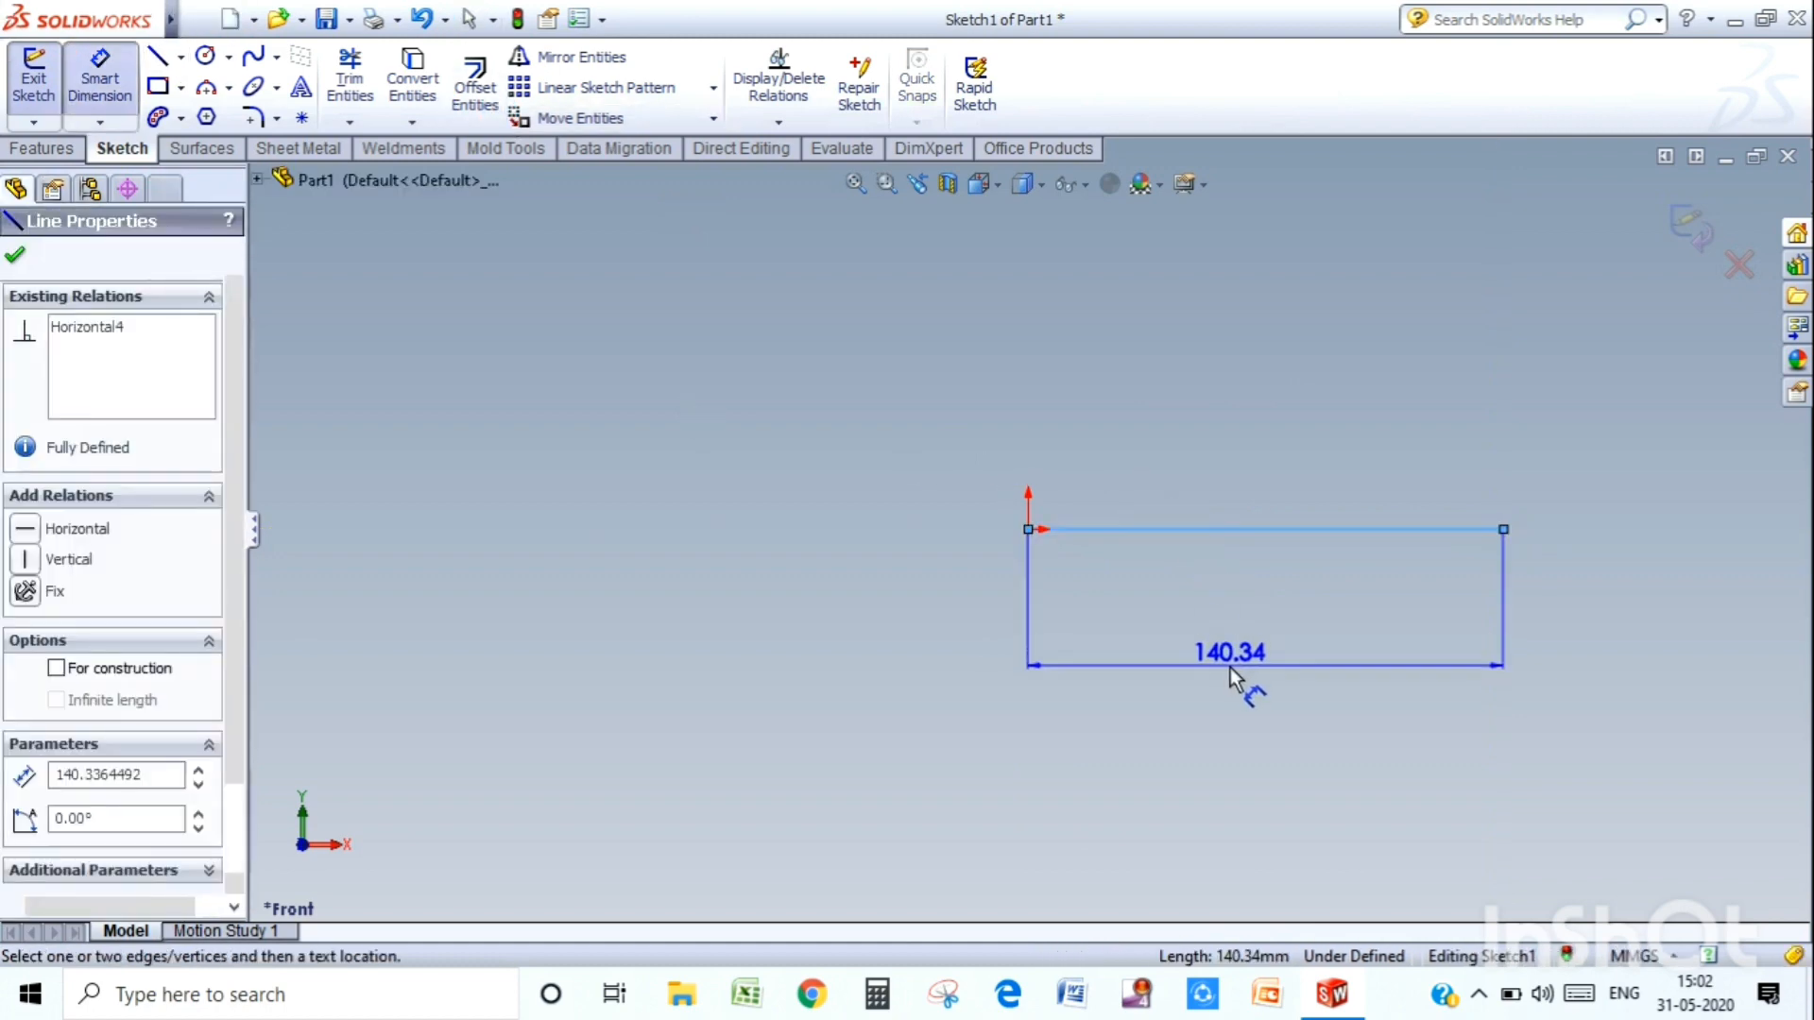
pyautogui.click(1230, 667)
pyautogui.write('100')
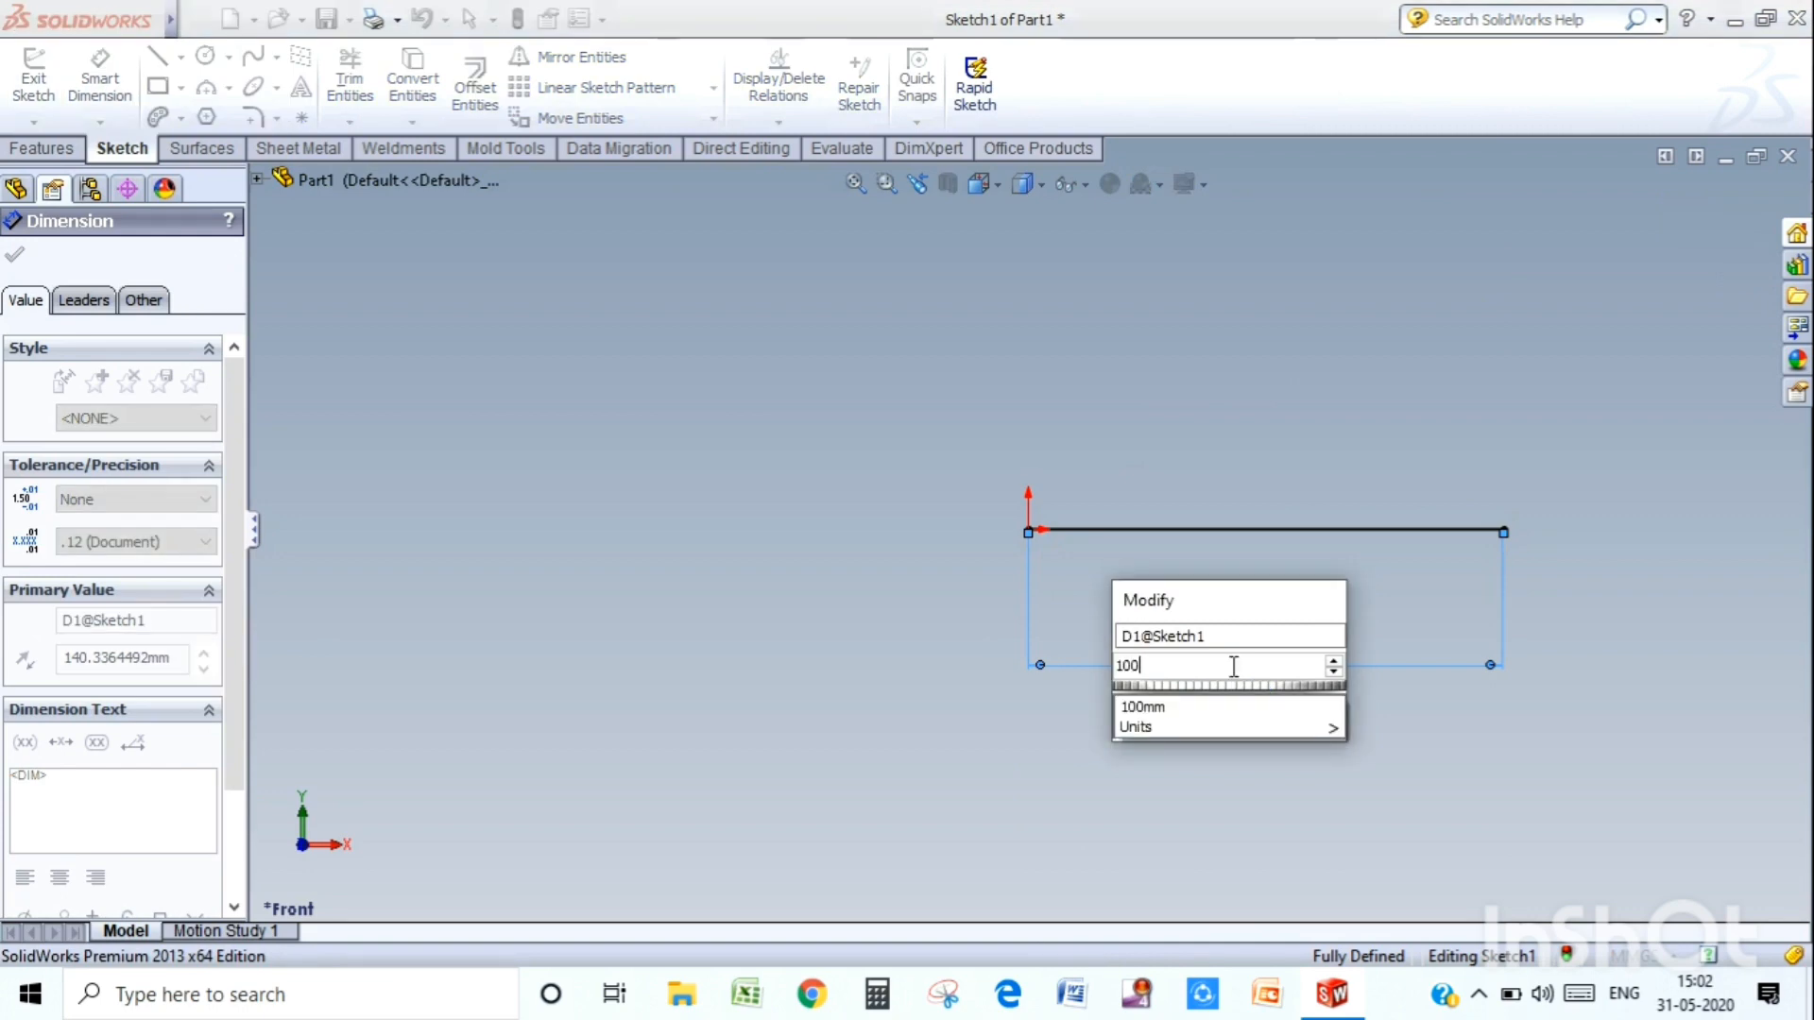
pyautogui.press('Return')
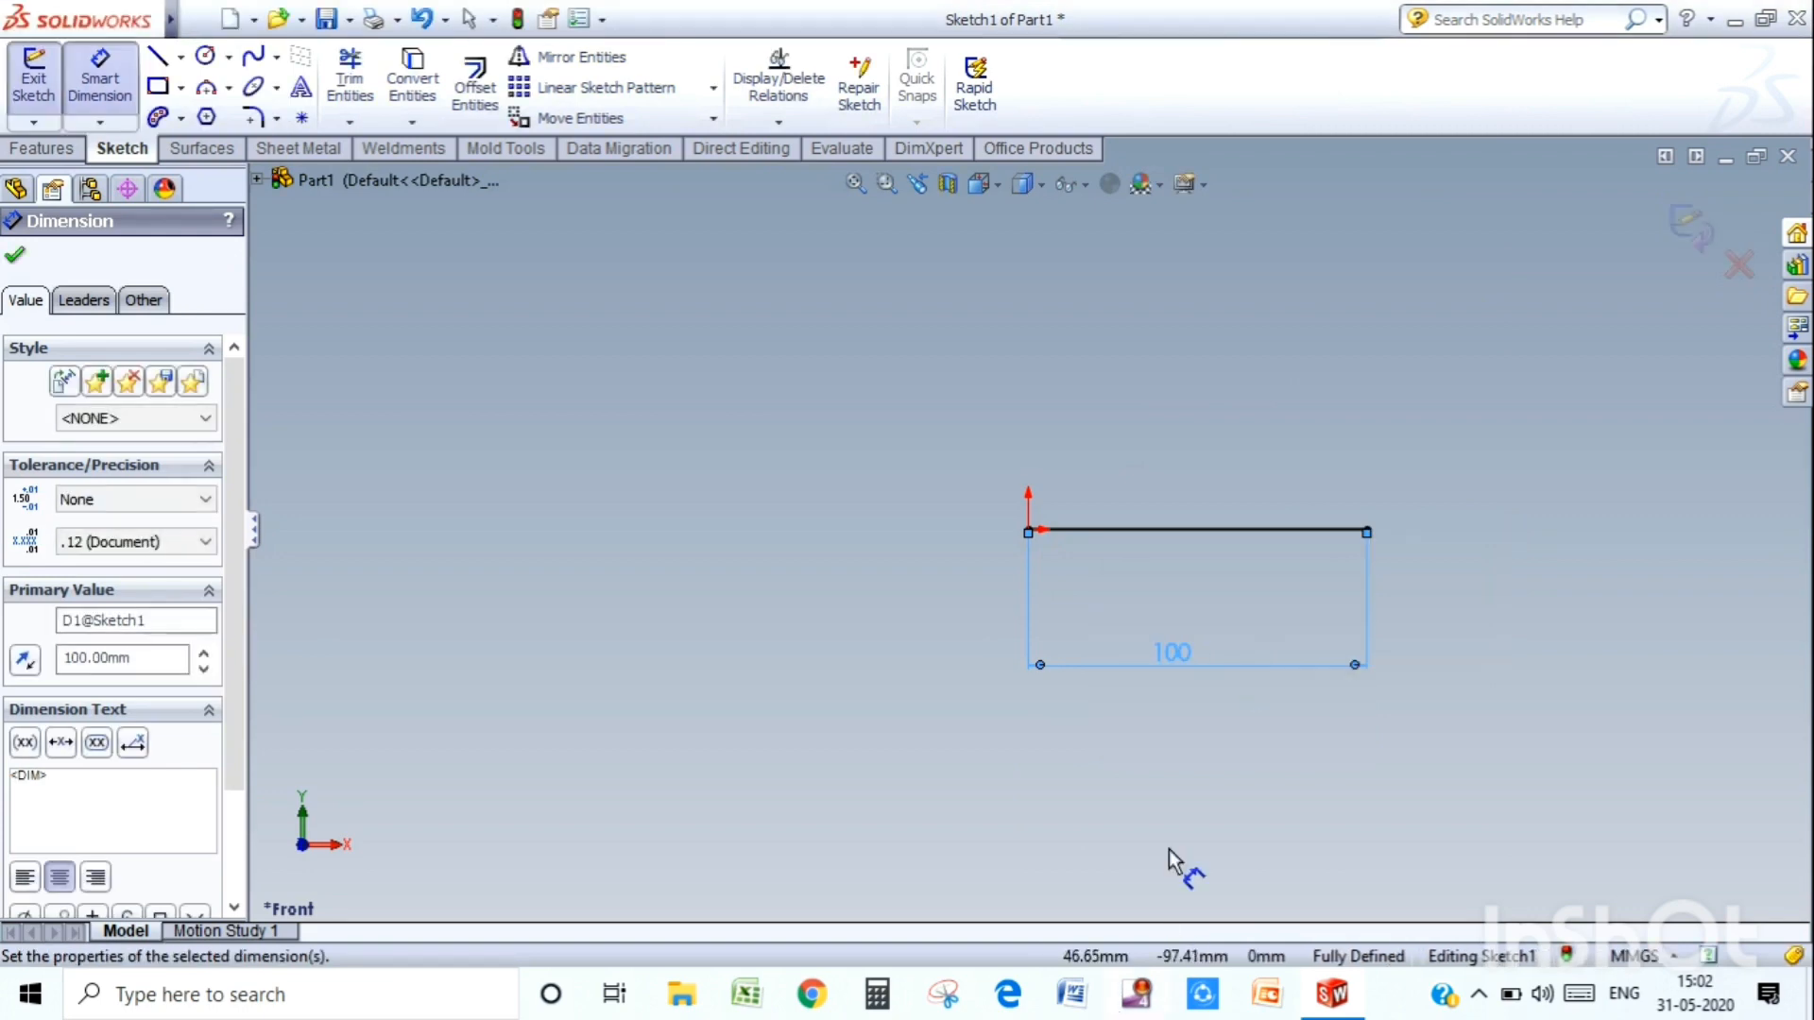
pyautogui.click(15, 255)
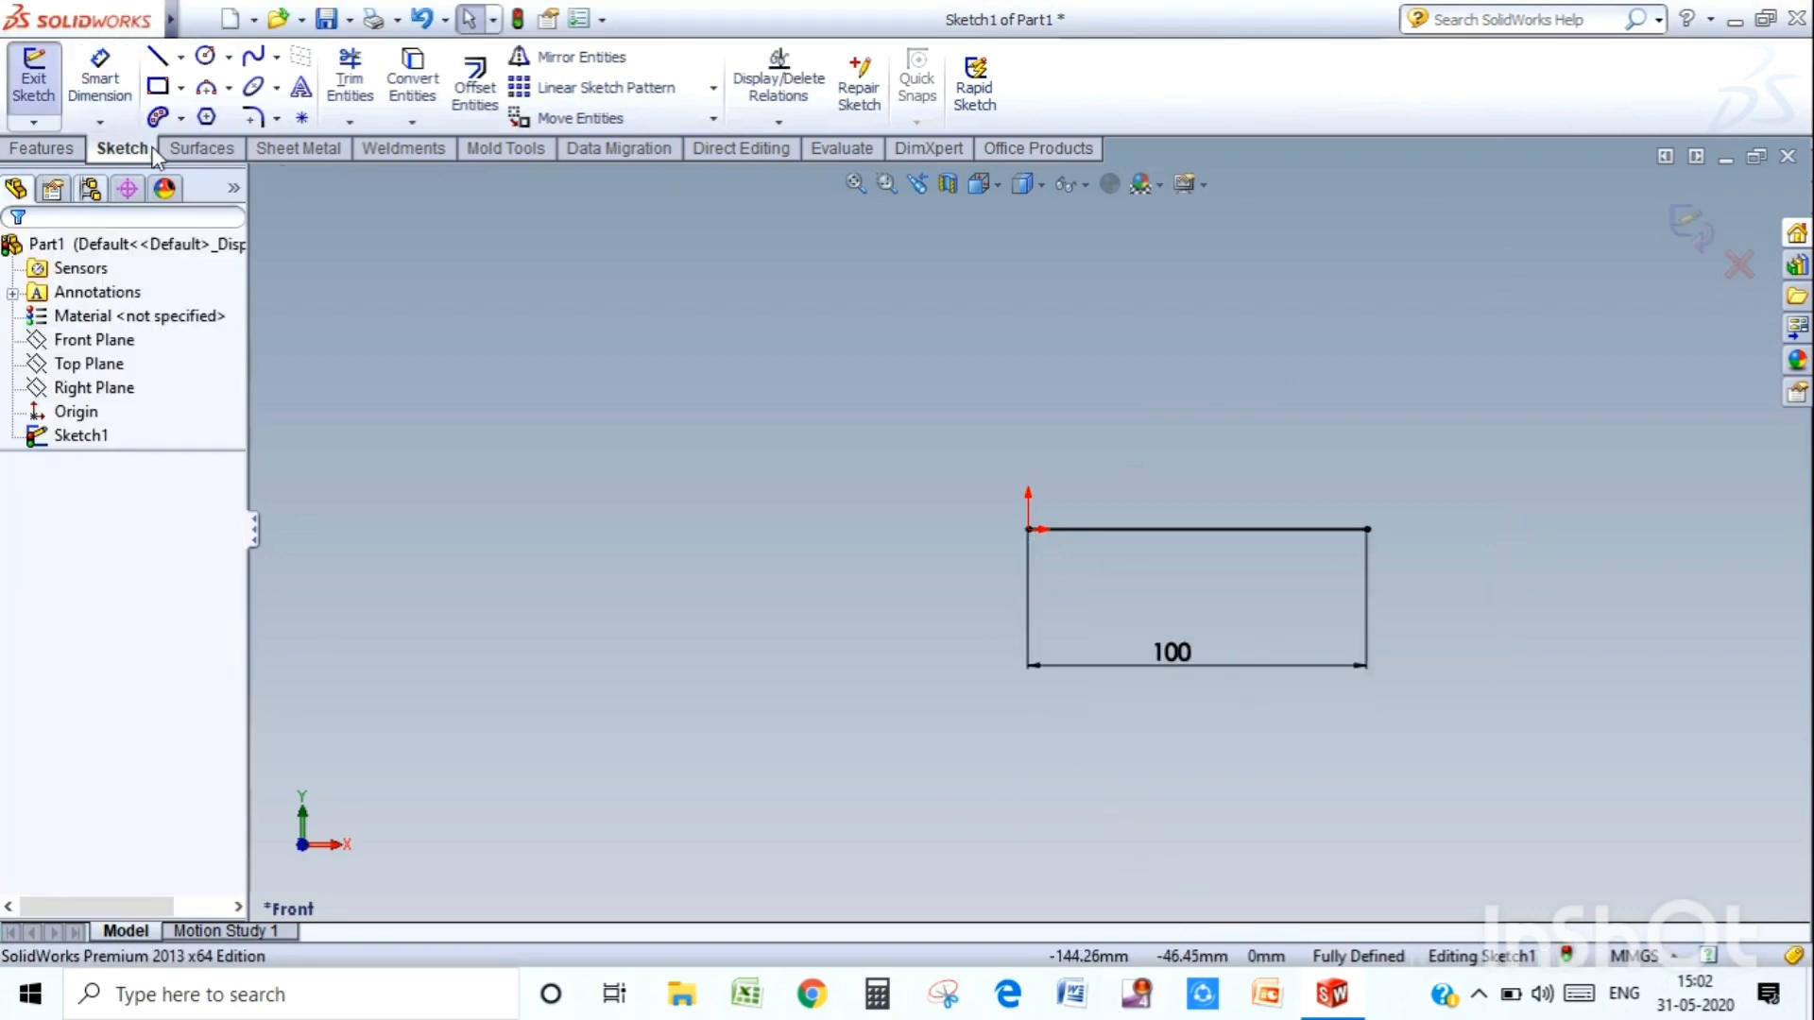
# - Sketch a circle of about 14.5 mm radius centred on the line, about 23 mm from the origin
pyautogui.click(205, 55)
pyautogui.click(1106, 529)
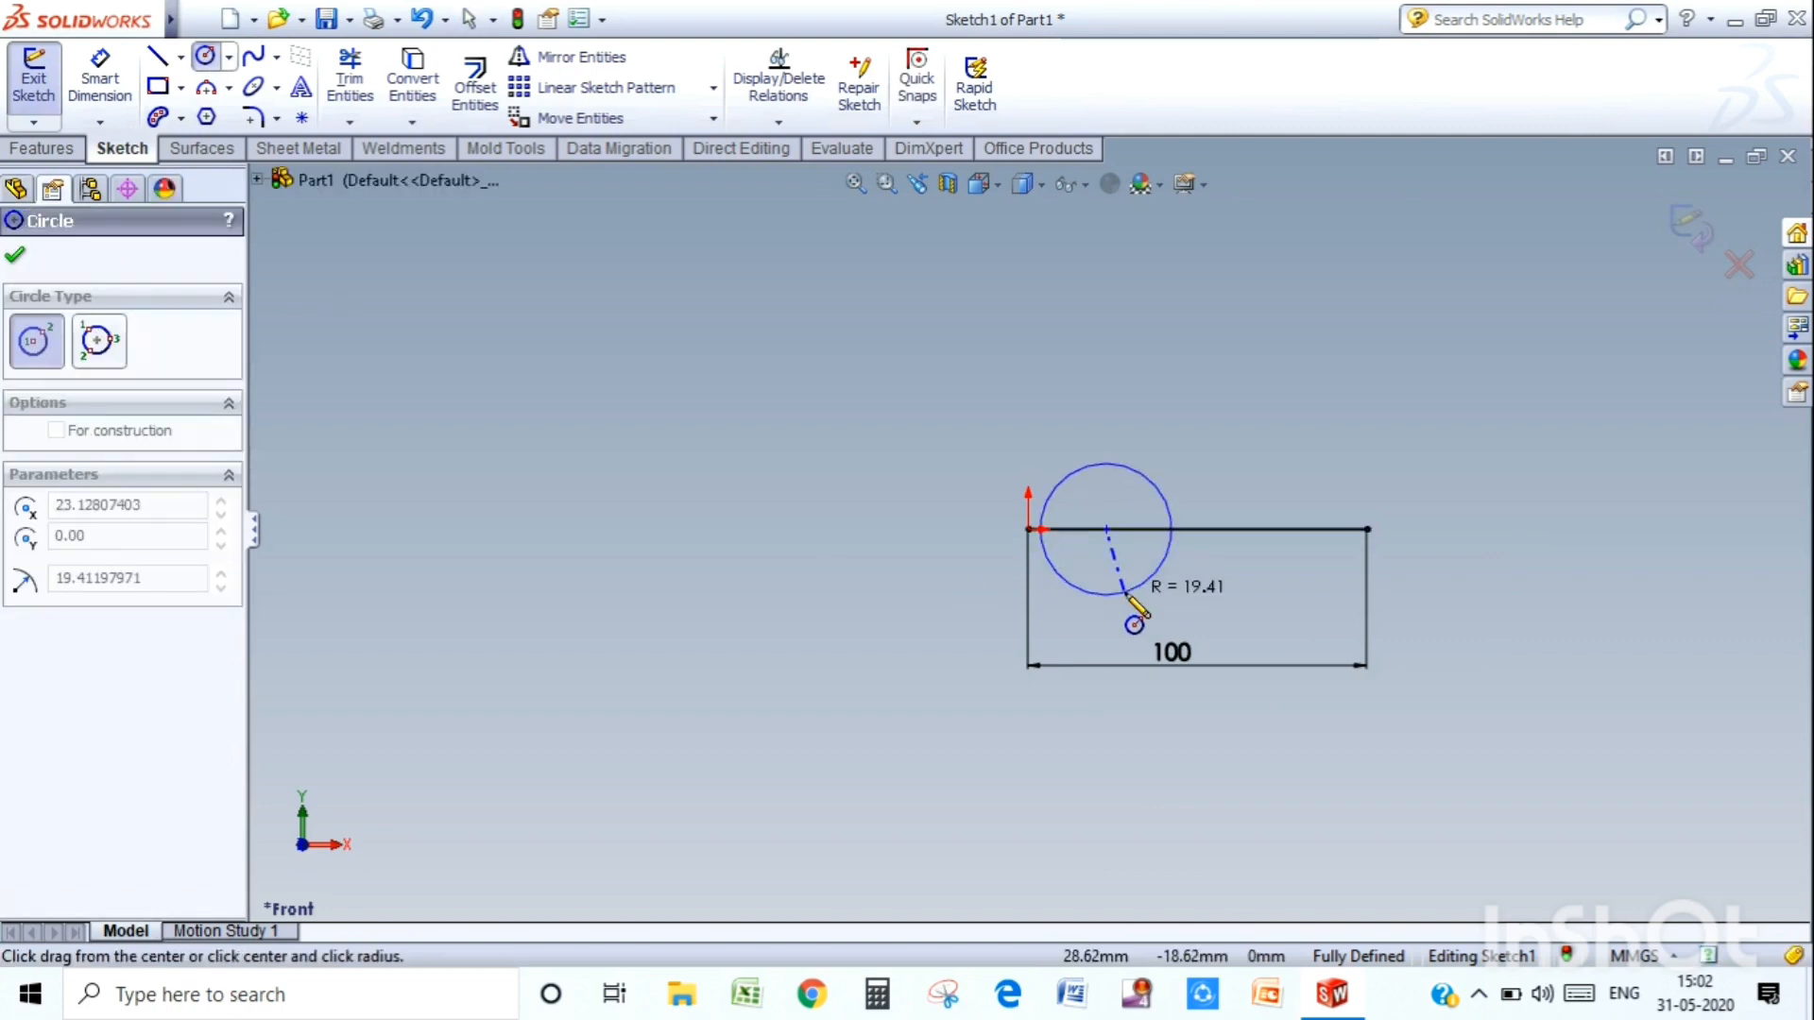
pyautogui.click(1117, 578)
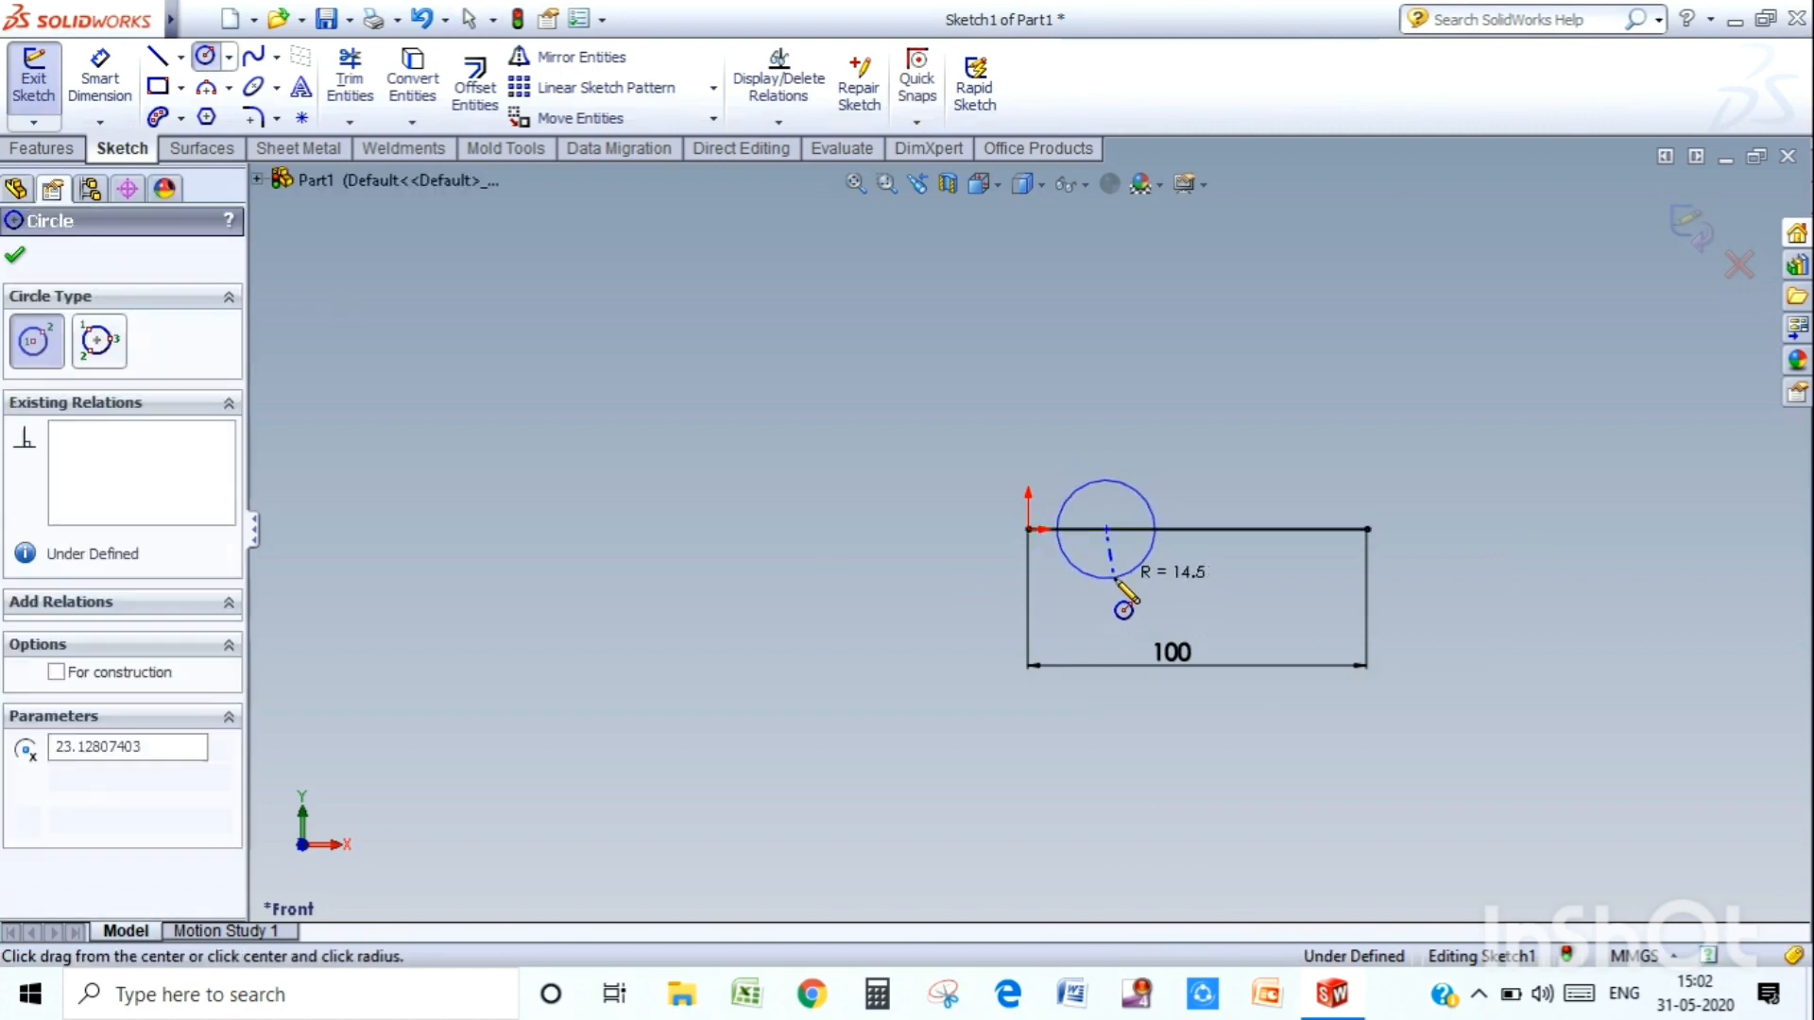
pyautogui.click(15, 257)
# - Dimension the circle's diameter and set it to 30 mm
pyautogui.click(99, 80)
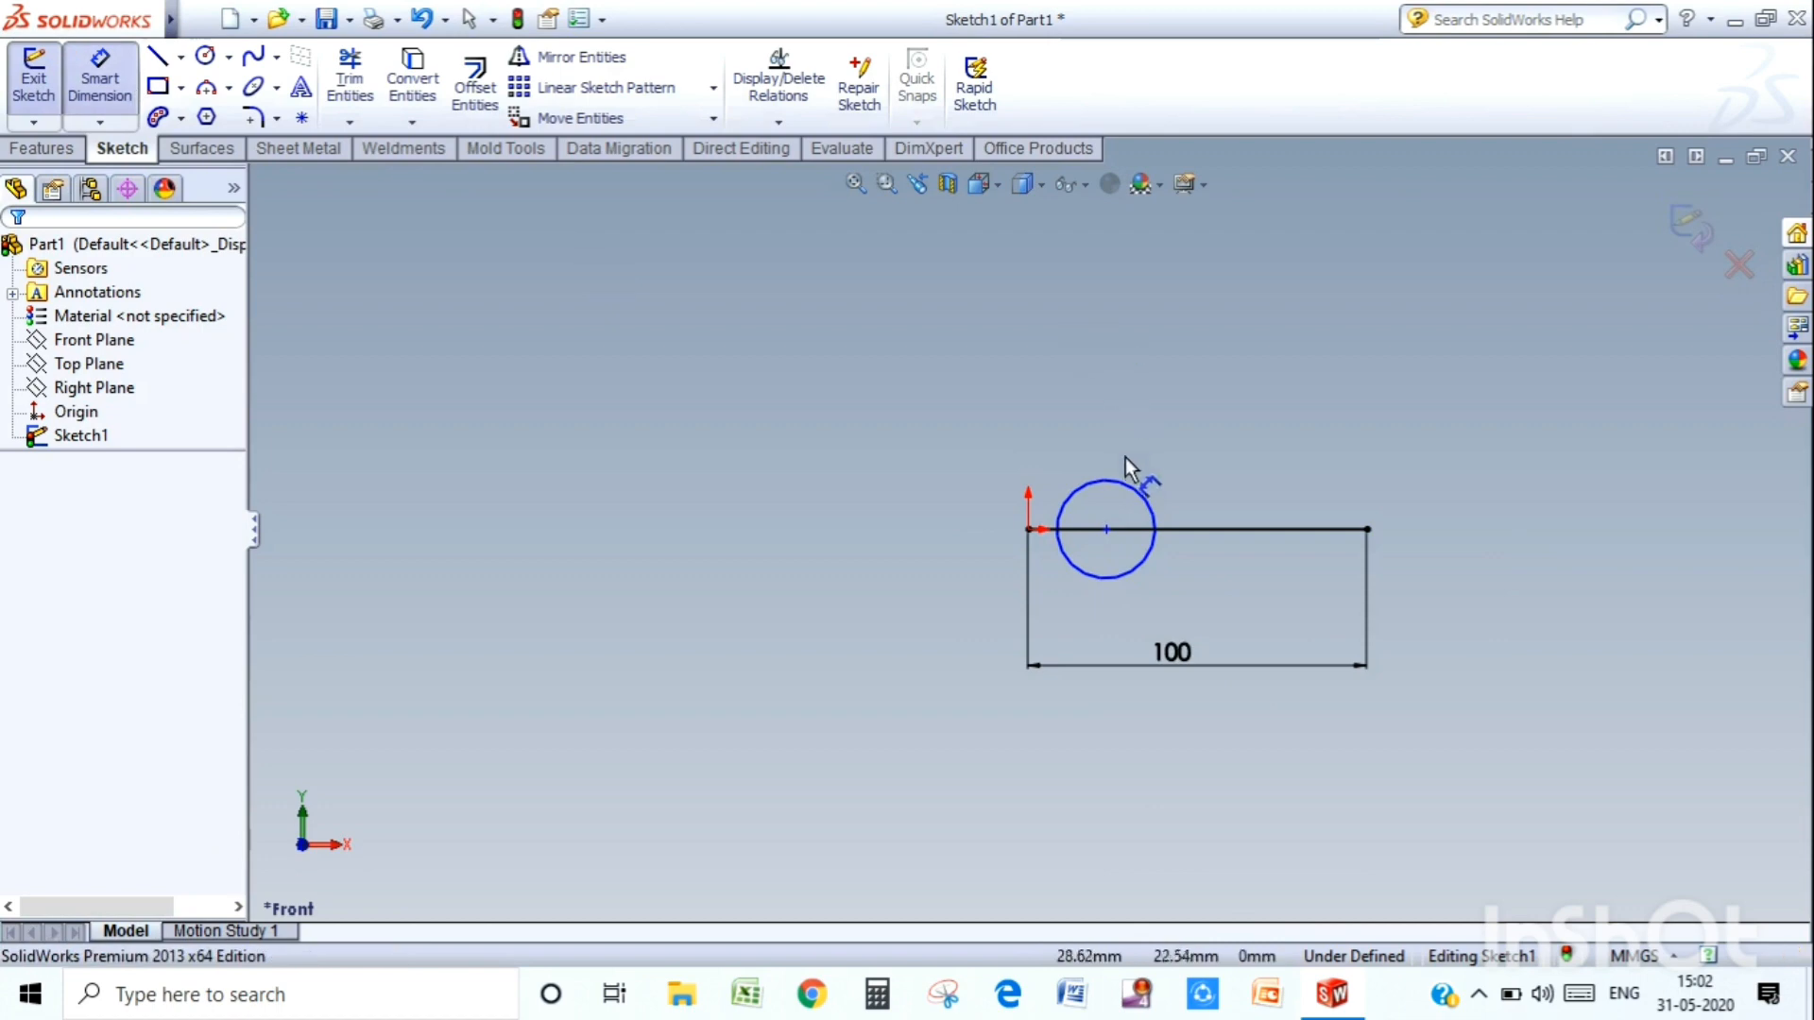
pyautogui.click(1107, 484)
pyautogui.click(1012, 437)
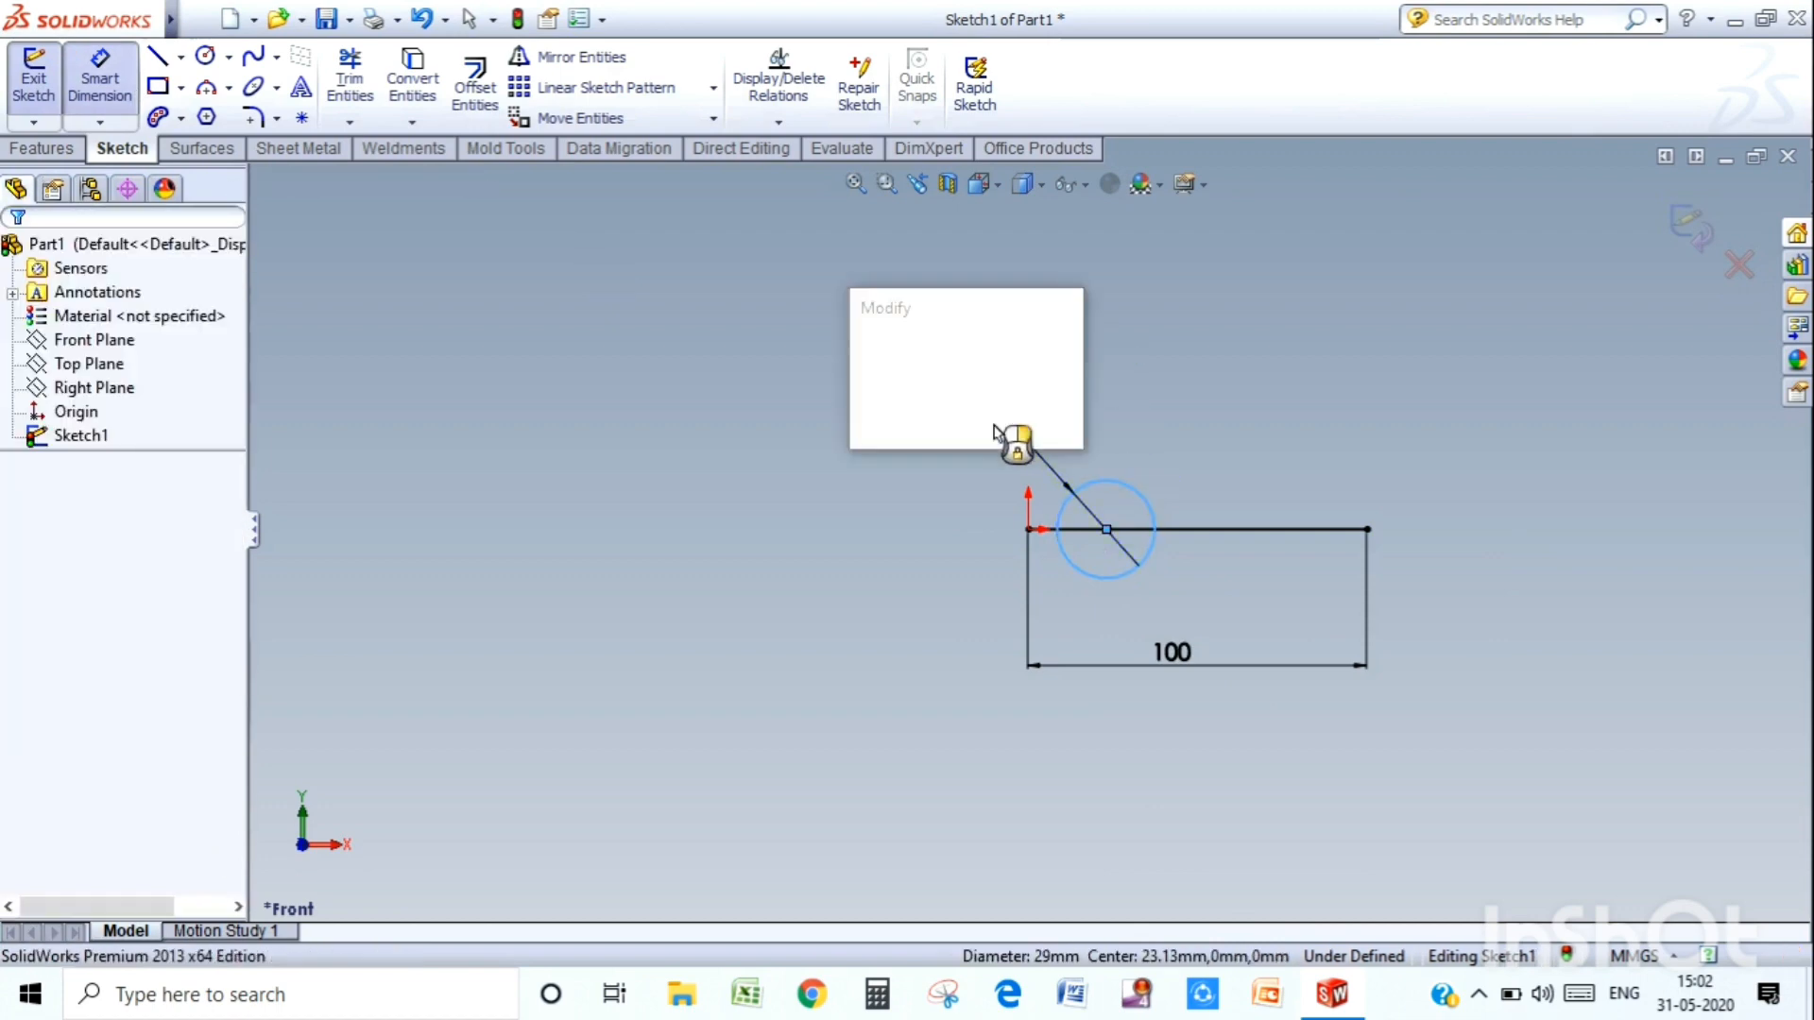
pyautogui.write('30')
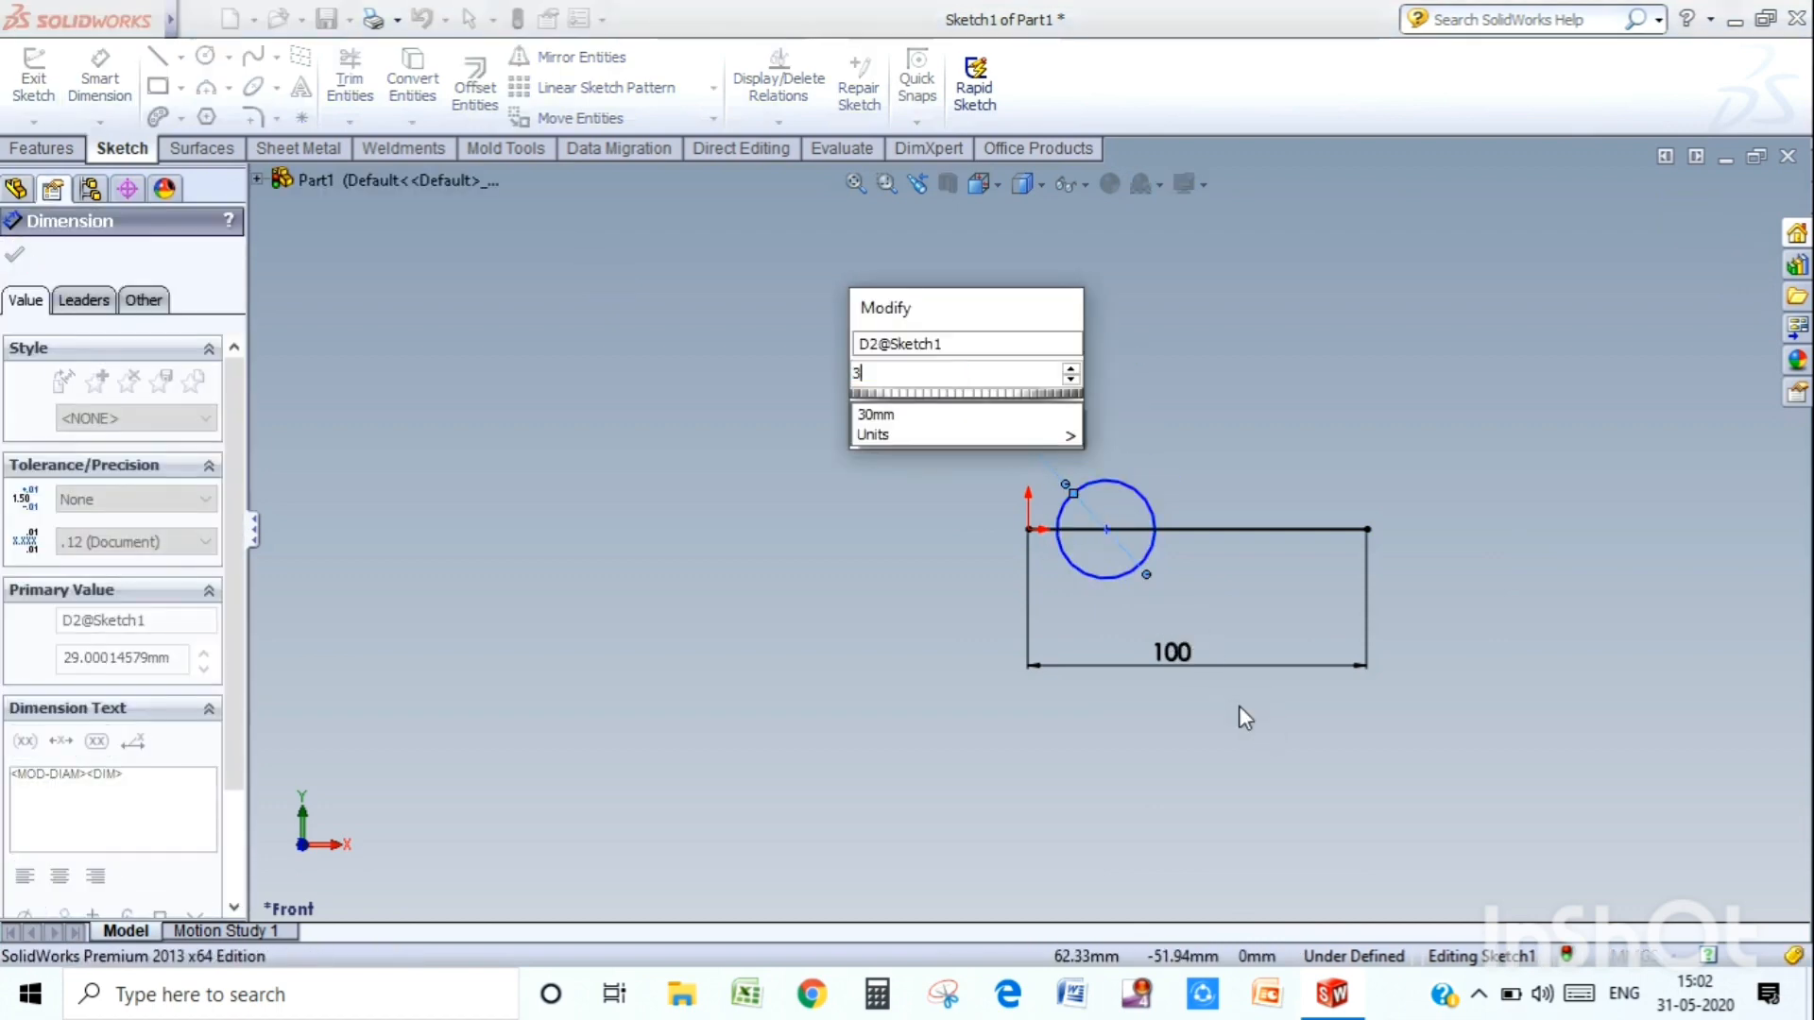
pyautogui.press('Return')
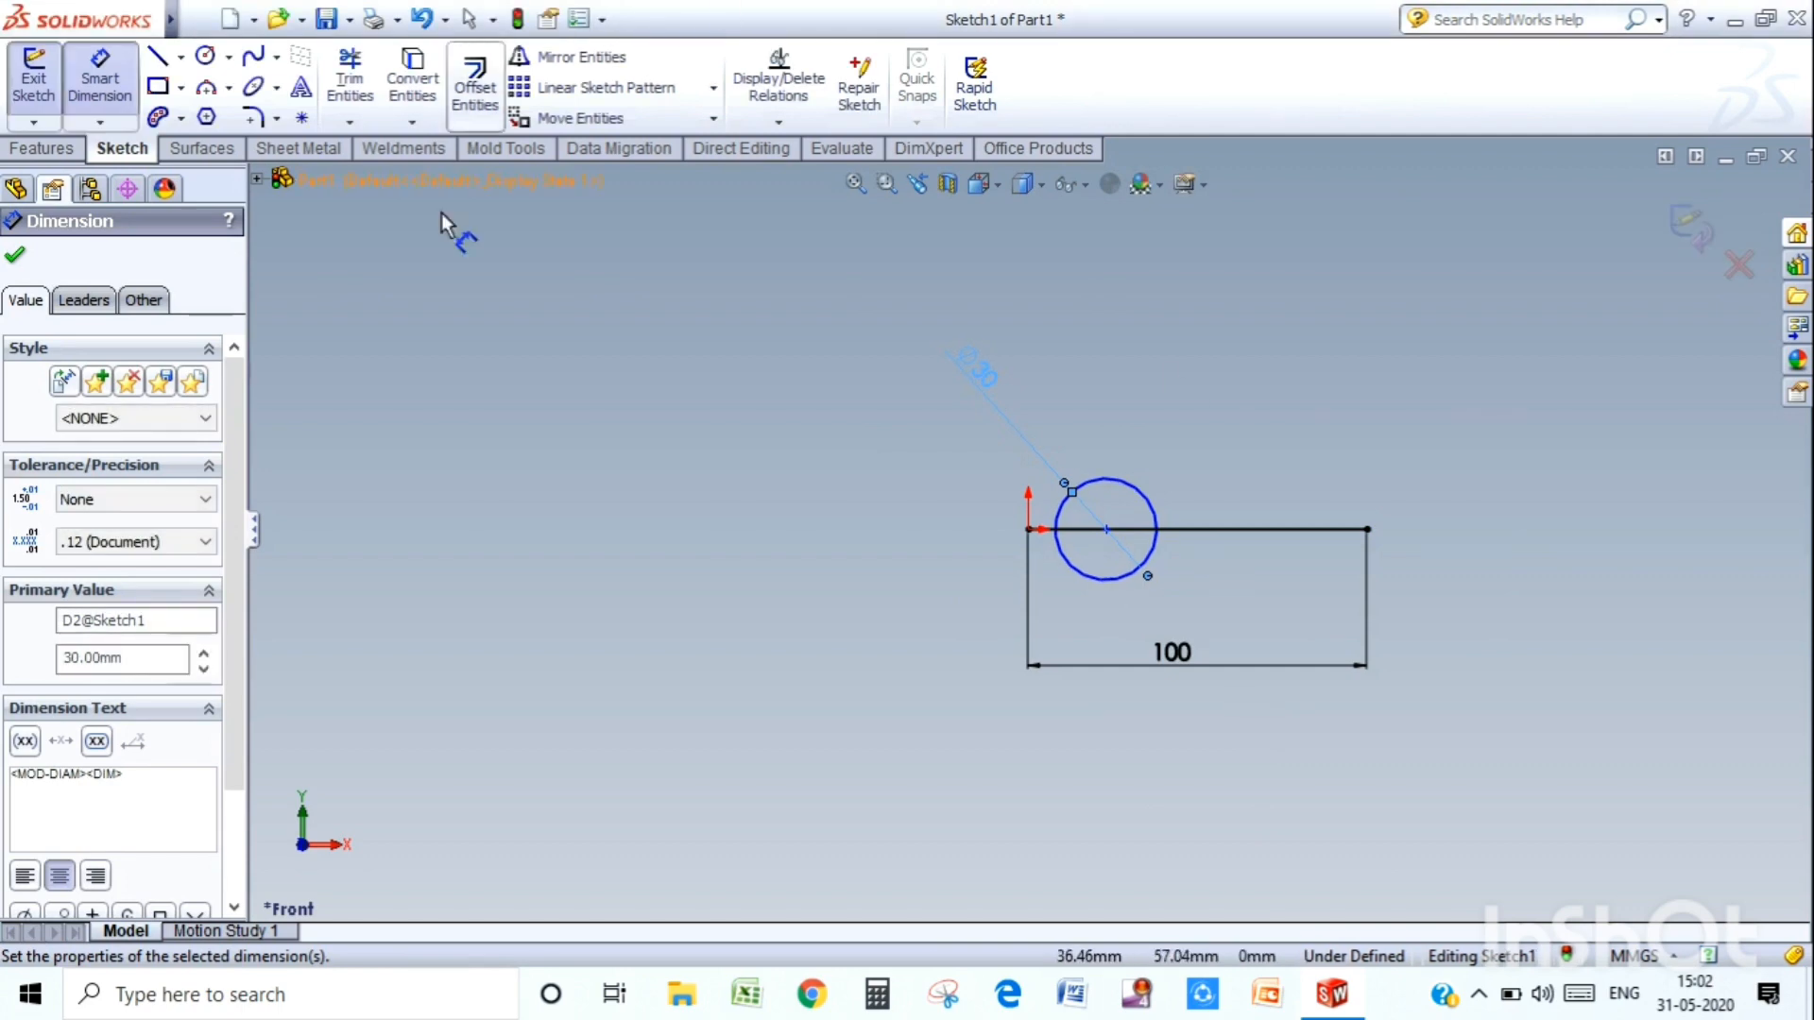
pyautogui.click(14, 249)
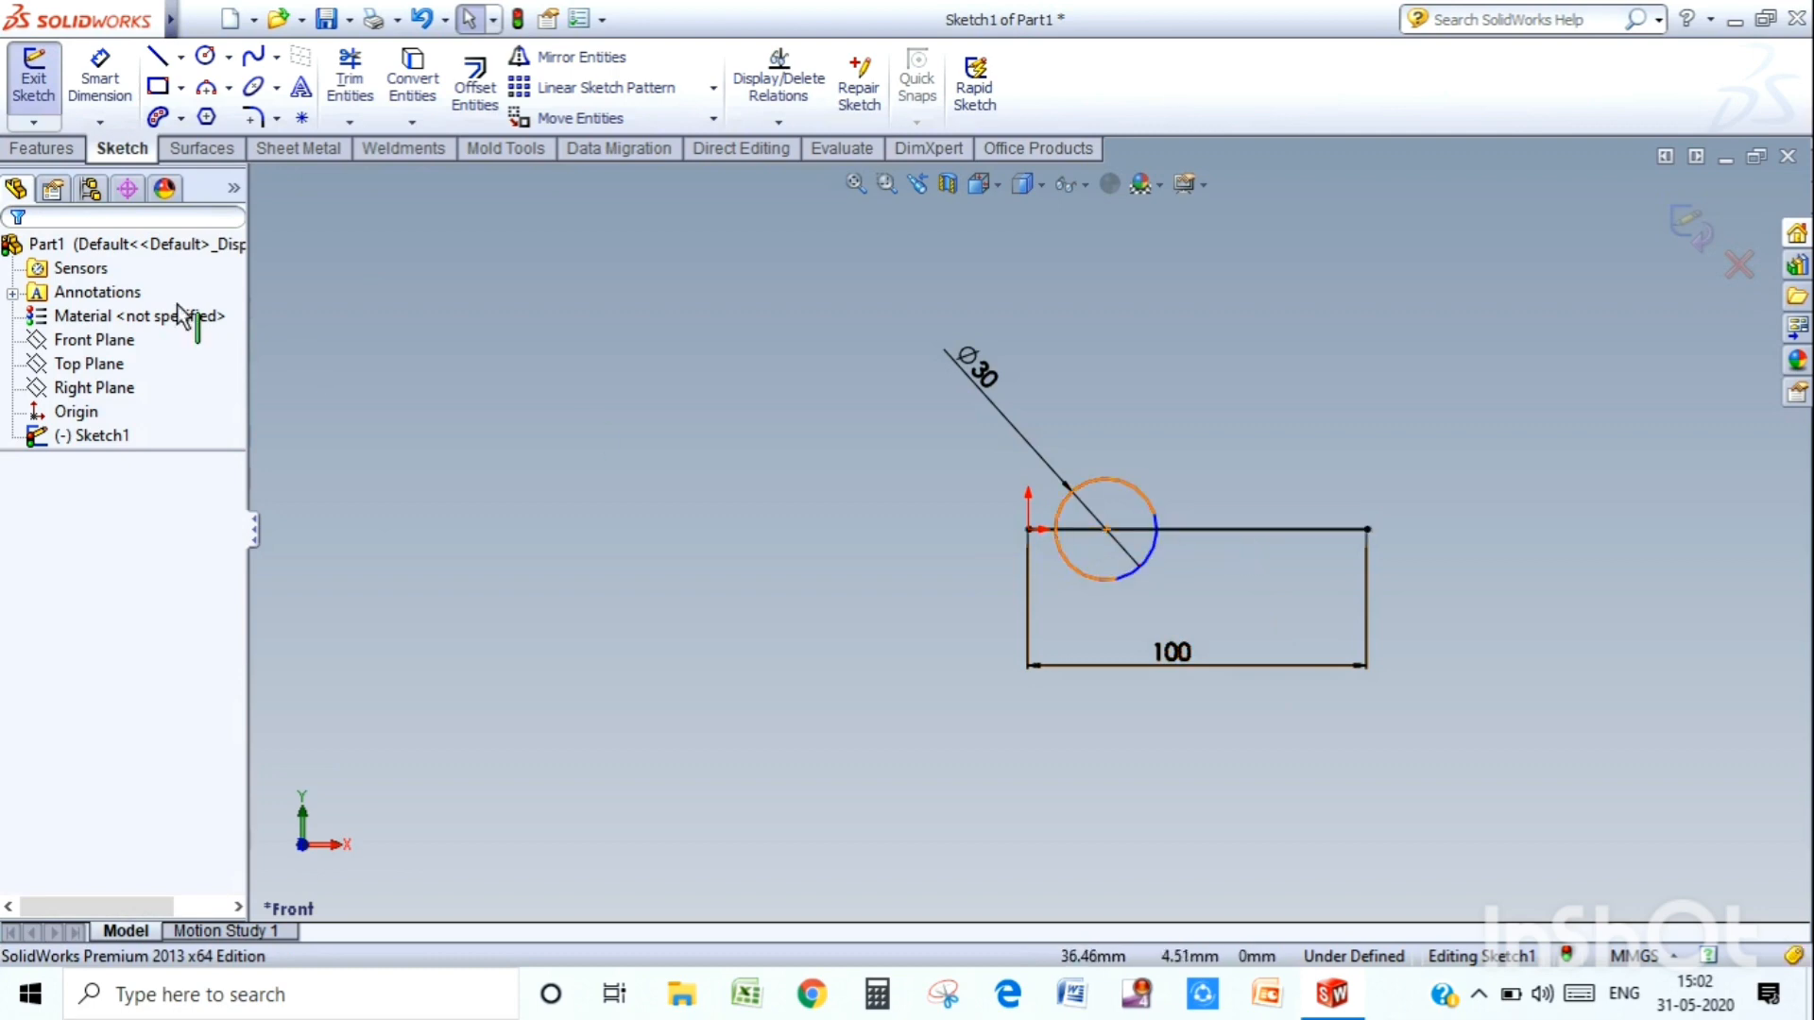
# - Dimension the horizontal distance from the origin to the circle's centre and set it to 100/2
pyautogui.click(102, 90)
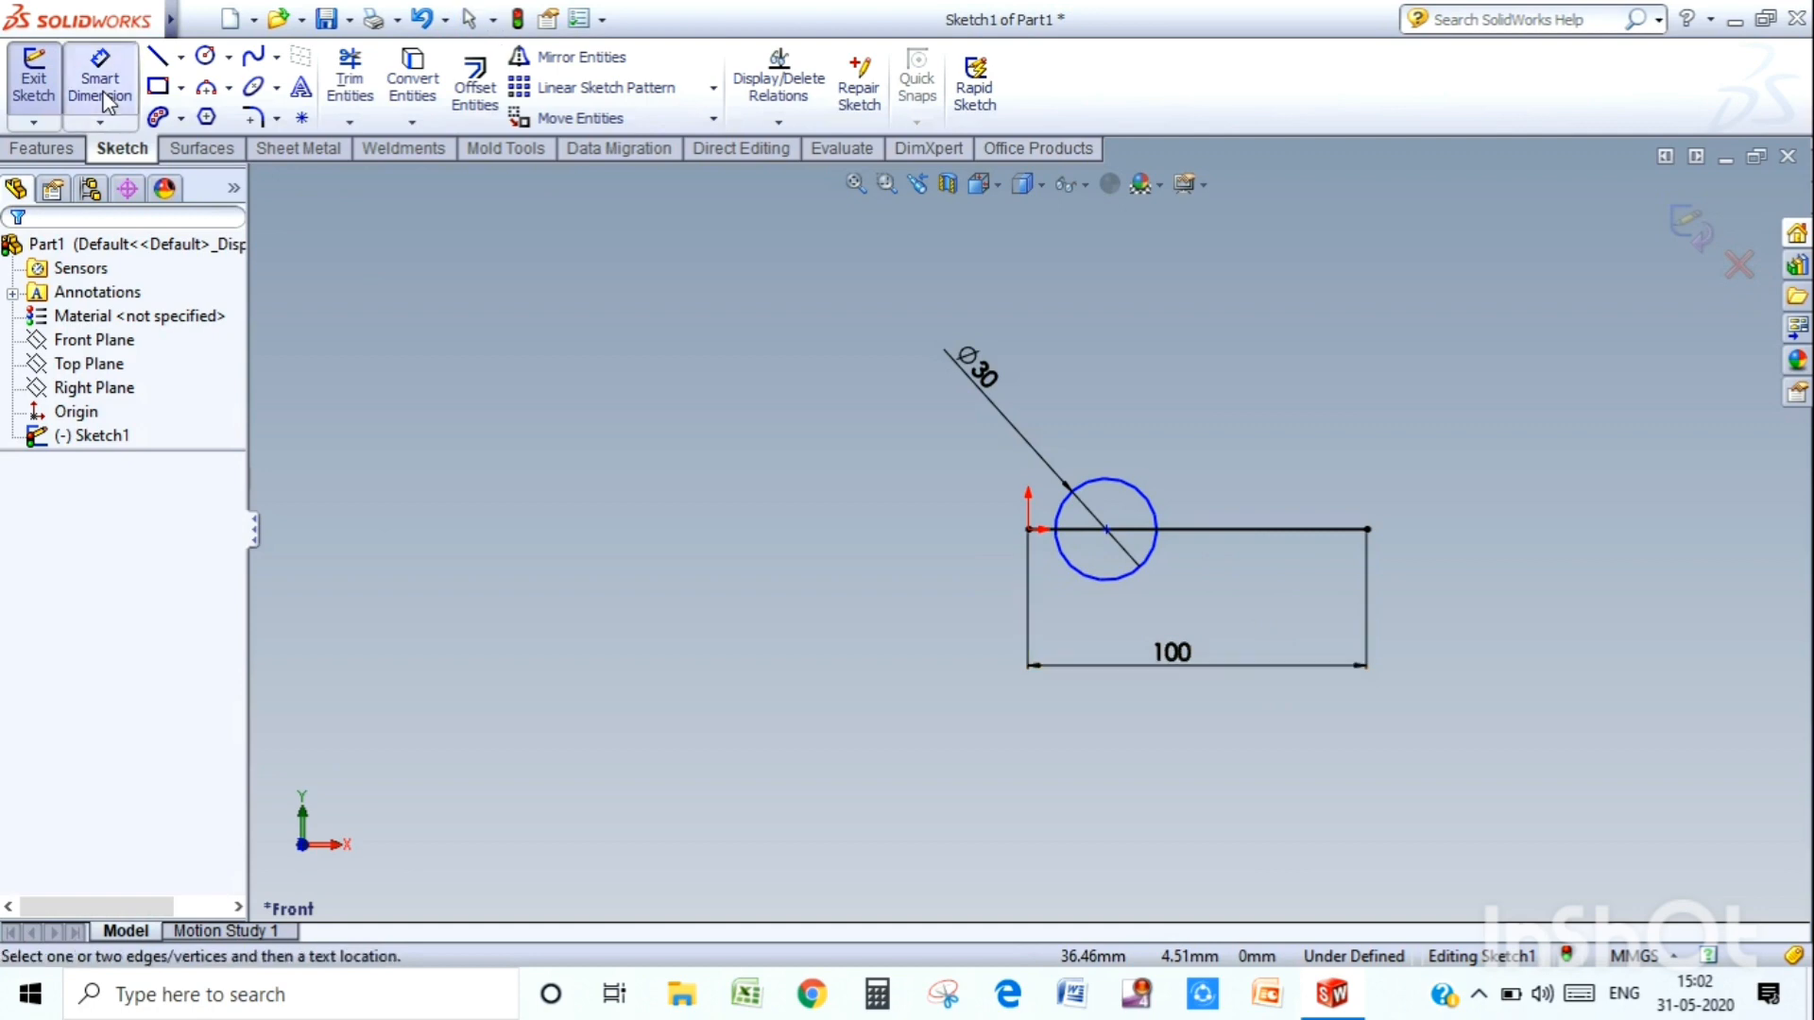
pyautogui.click(1028, 530)
pyautogui.click(1105, 529)
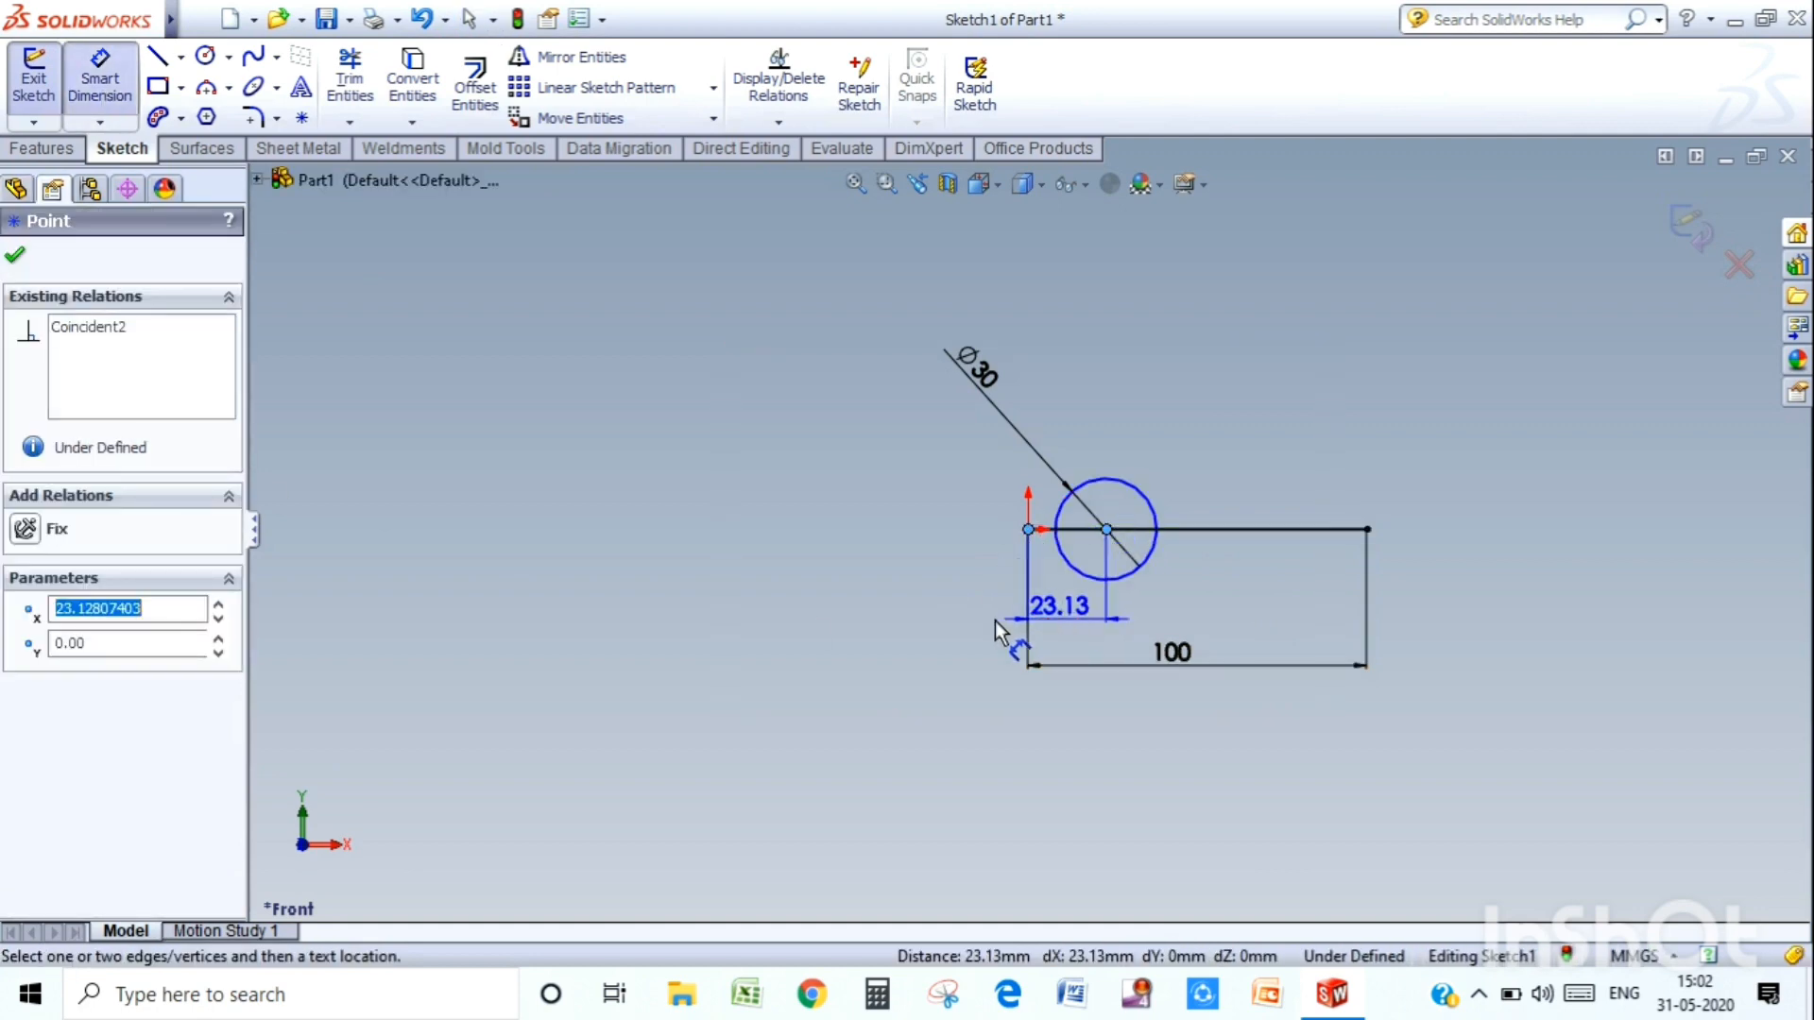
pyautogui.click(873, 612)
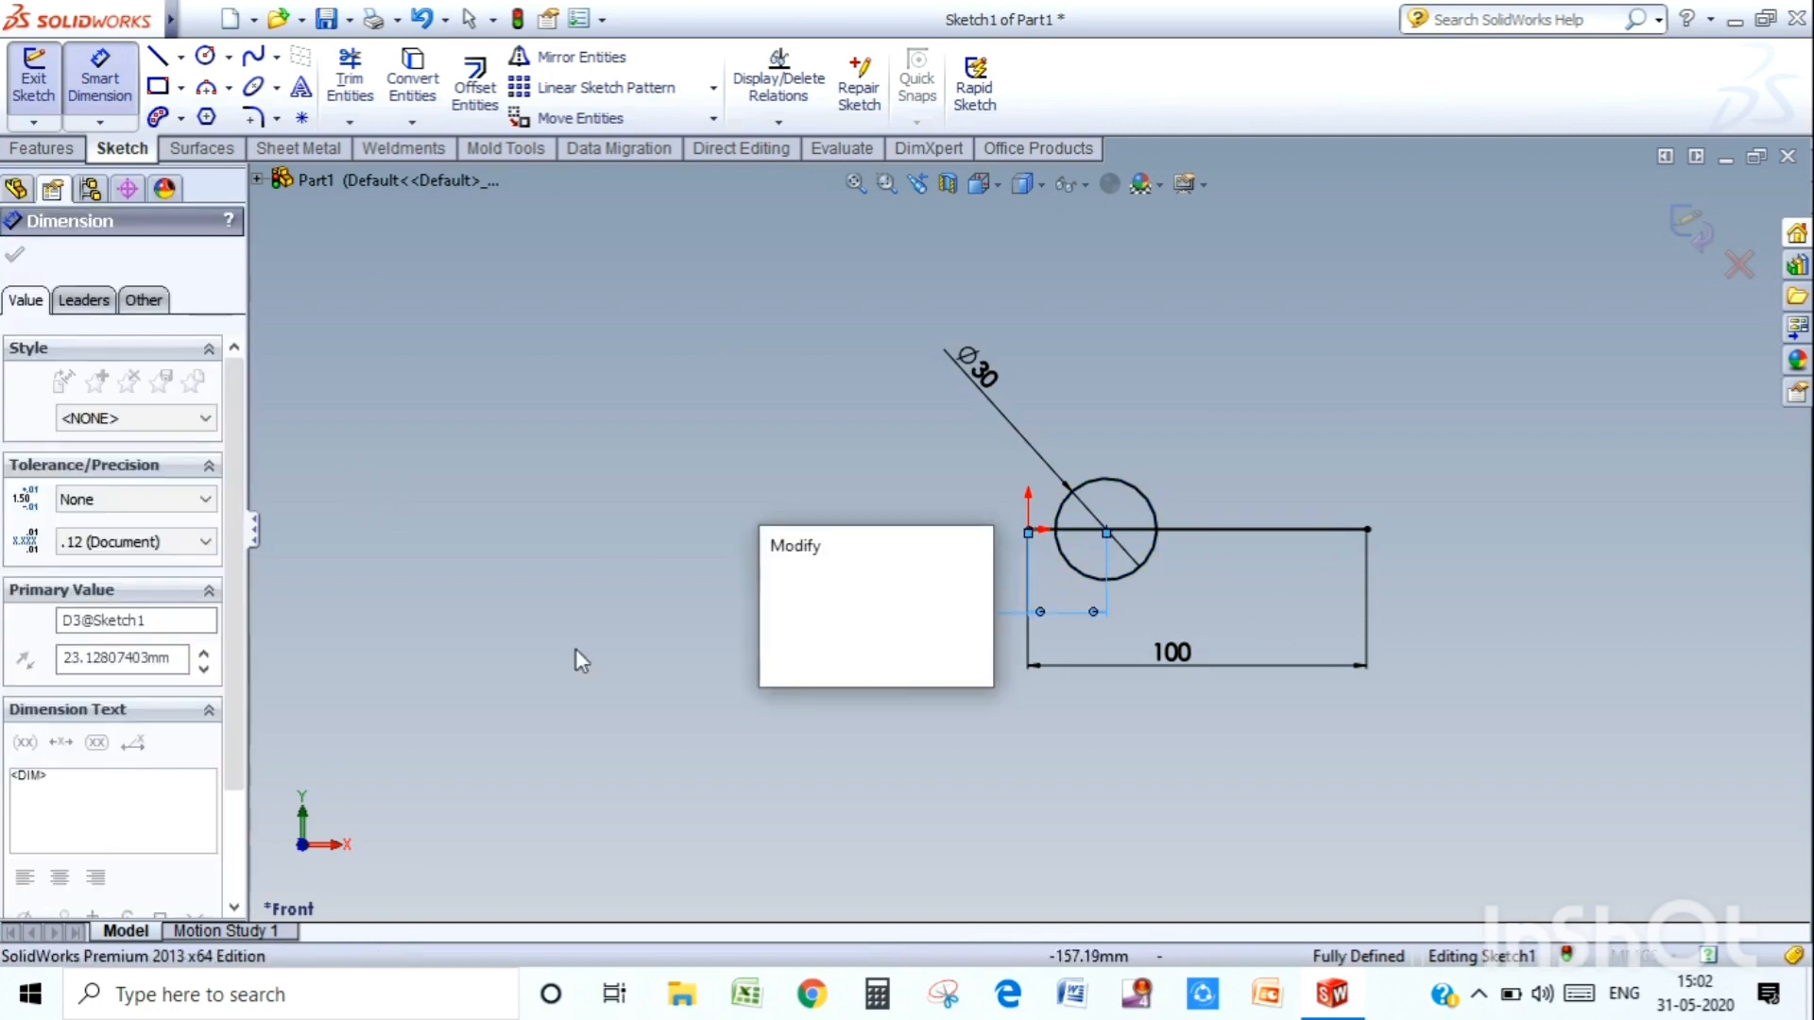
pyautogui.write('1')
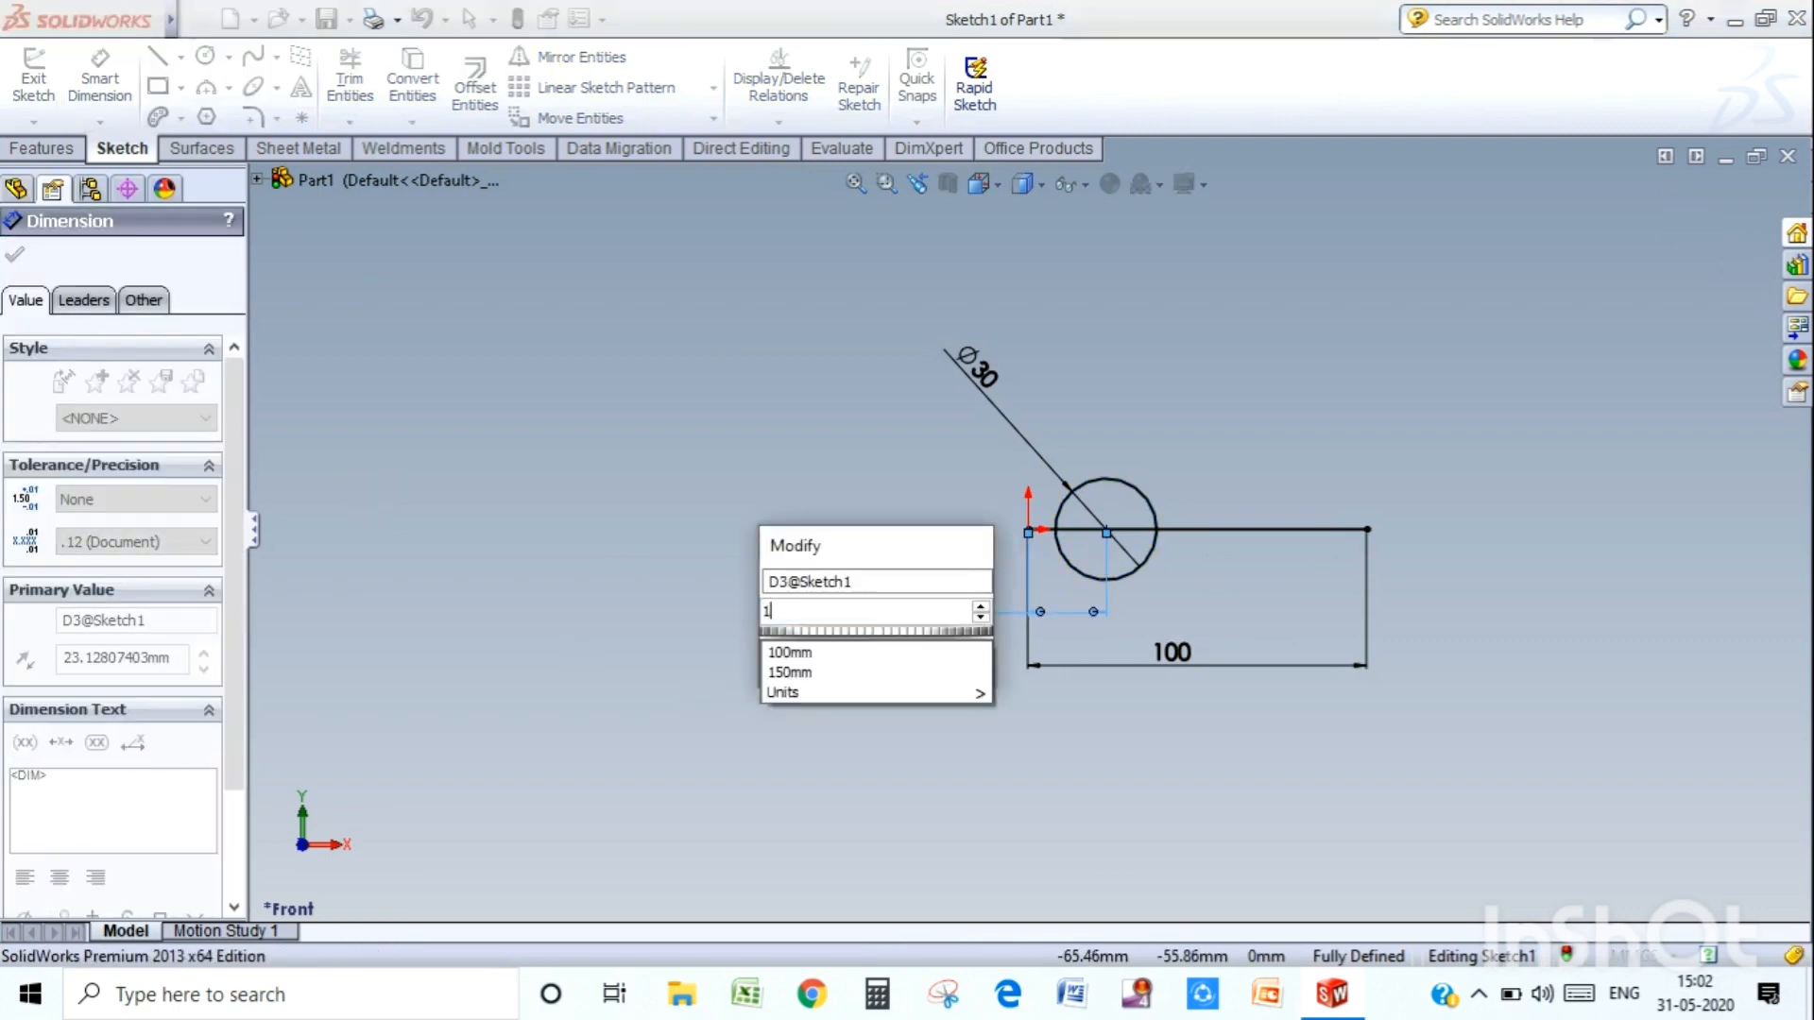
pyautogui.write('00/2')
pyautogui.press('Return')
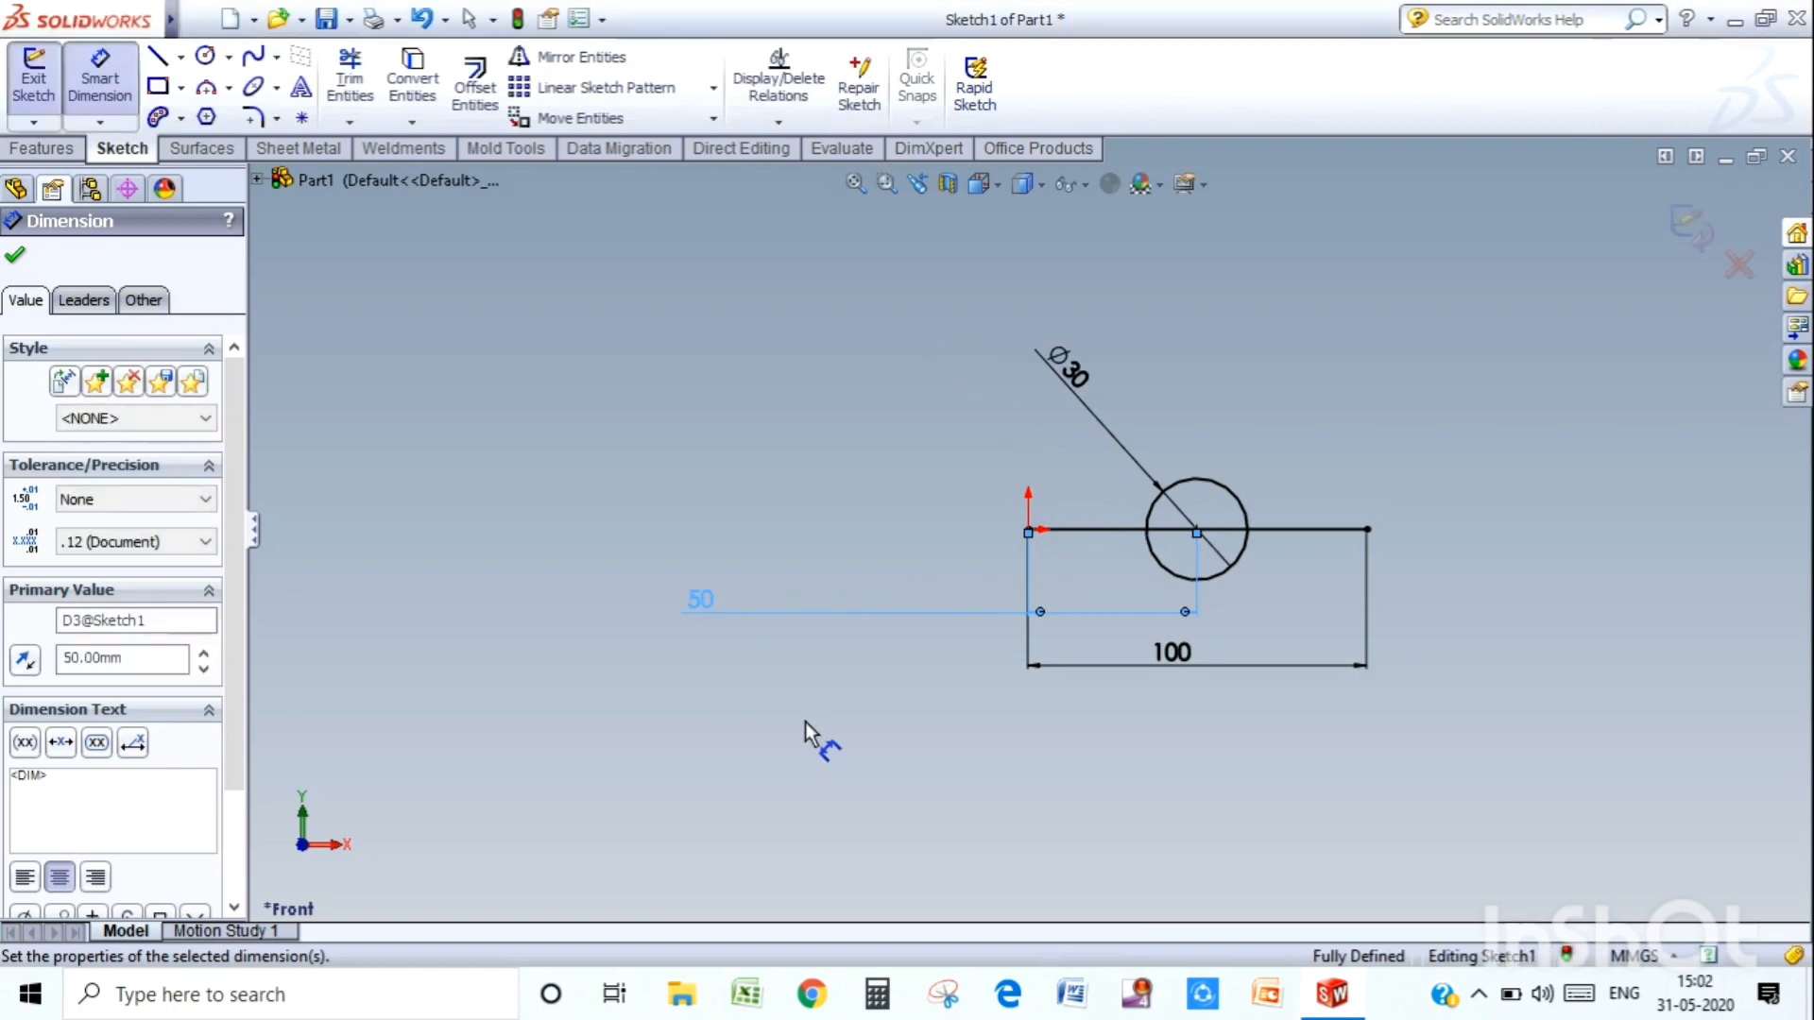
pyautogui.press('Escape')
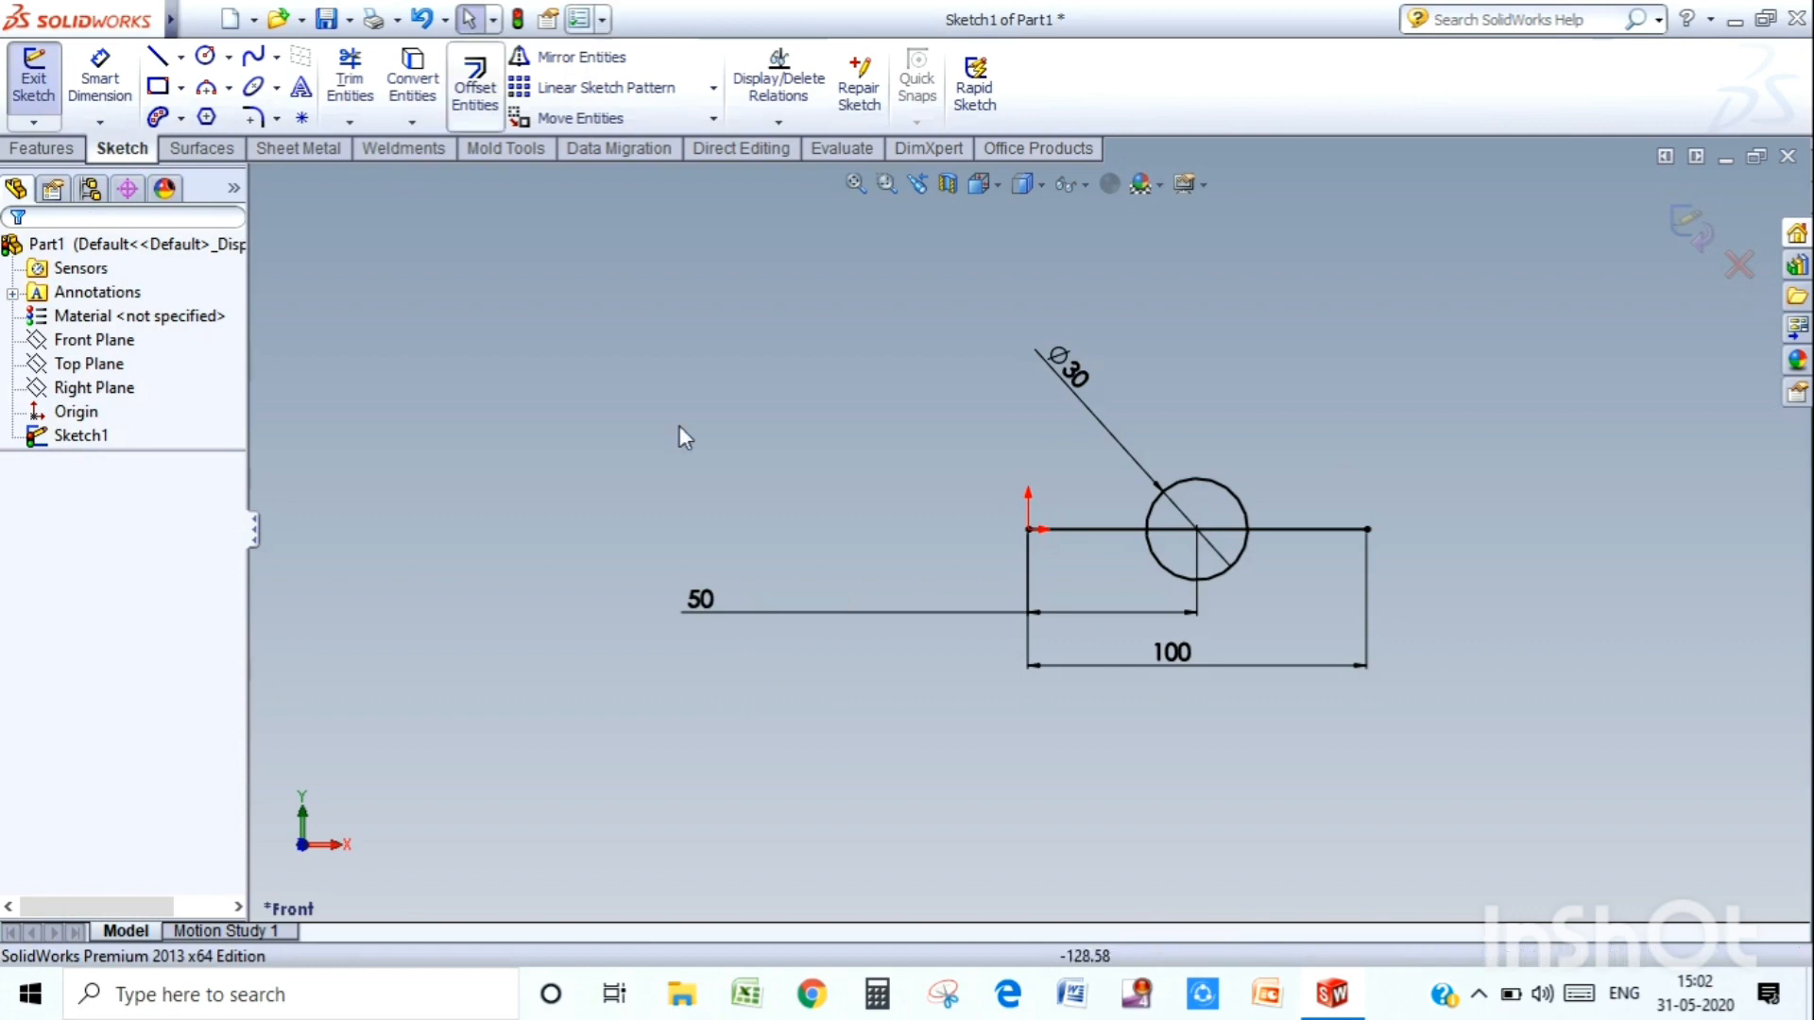
# - Set the horizontal line's length dimension to 200 mm
pyautogui.doubleClick(1171, 651)
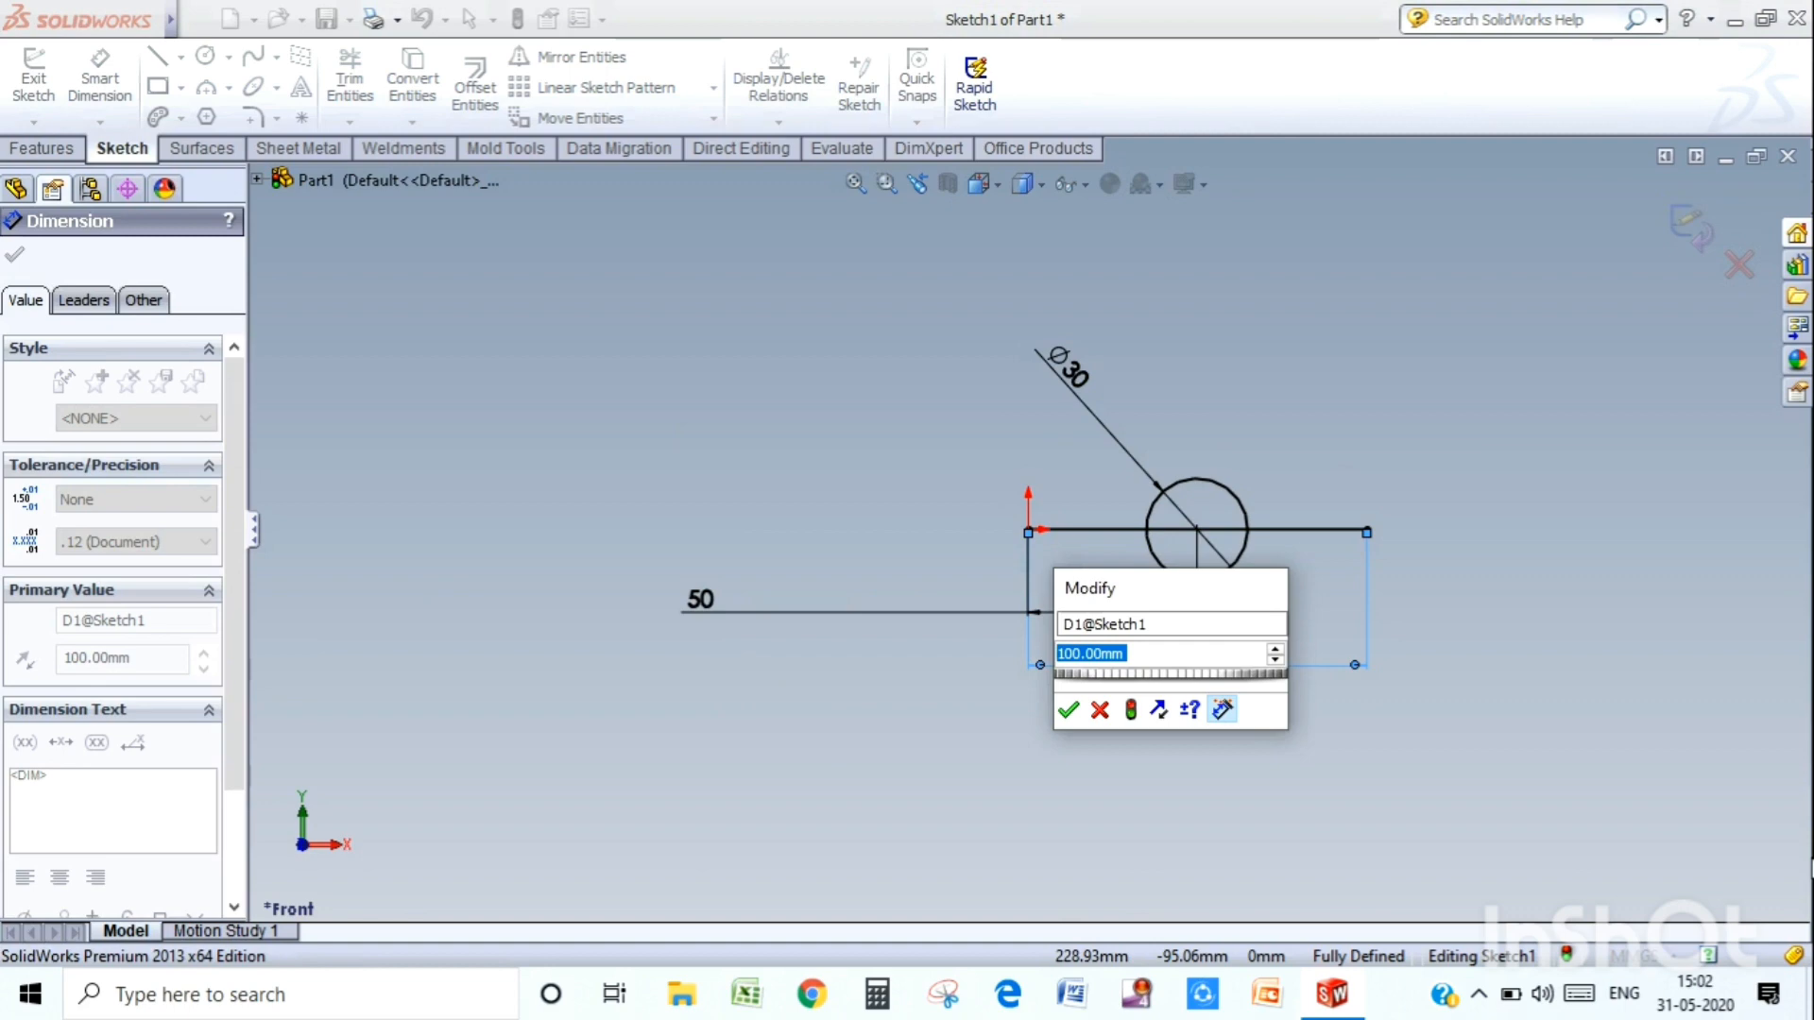
pyautogui.write('200')
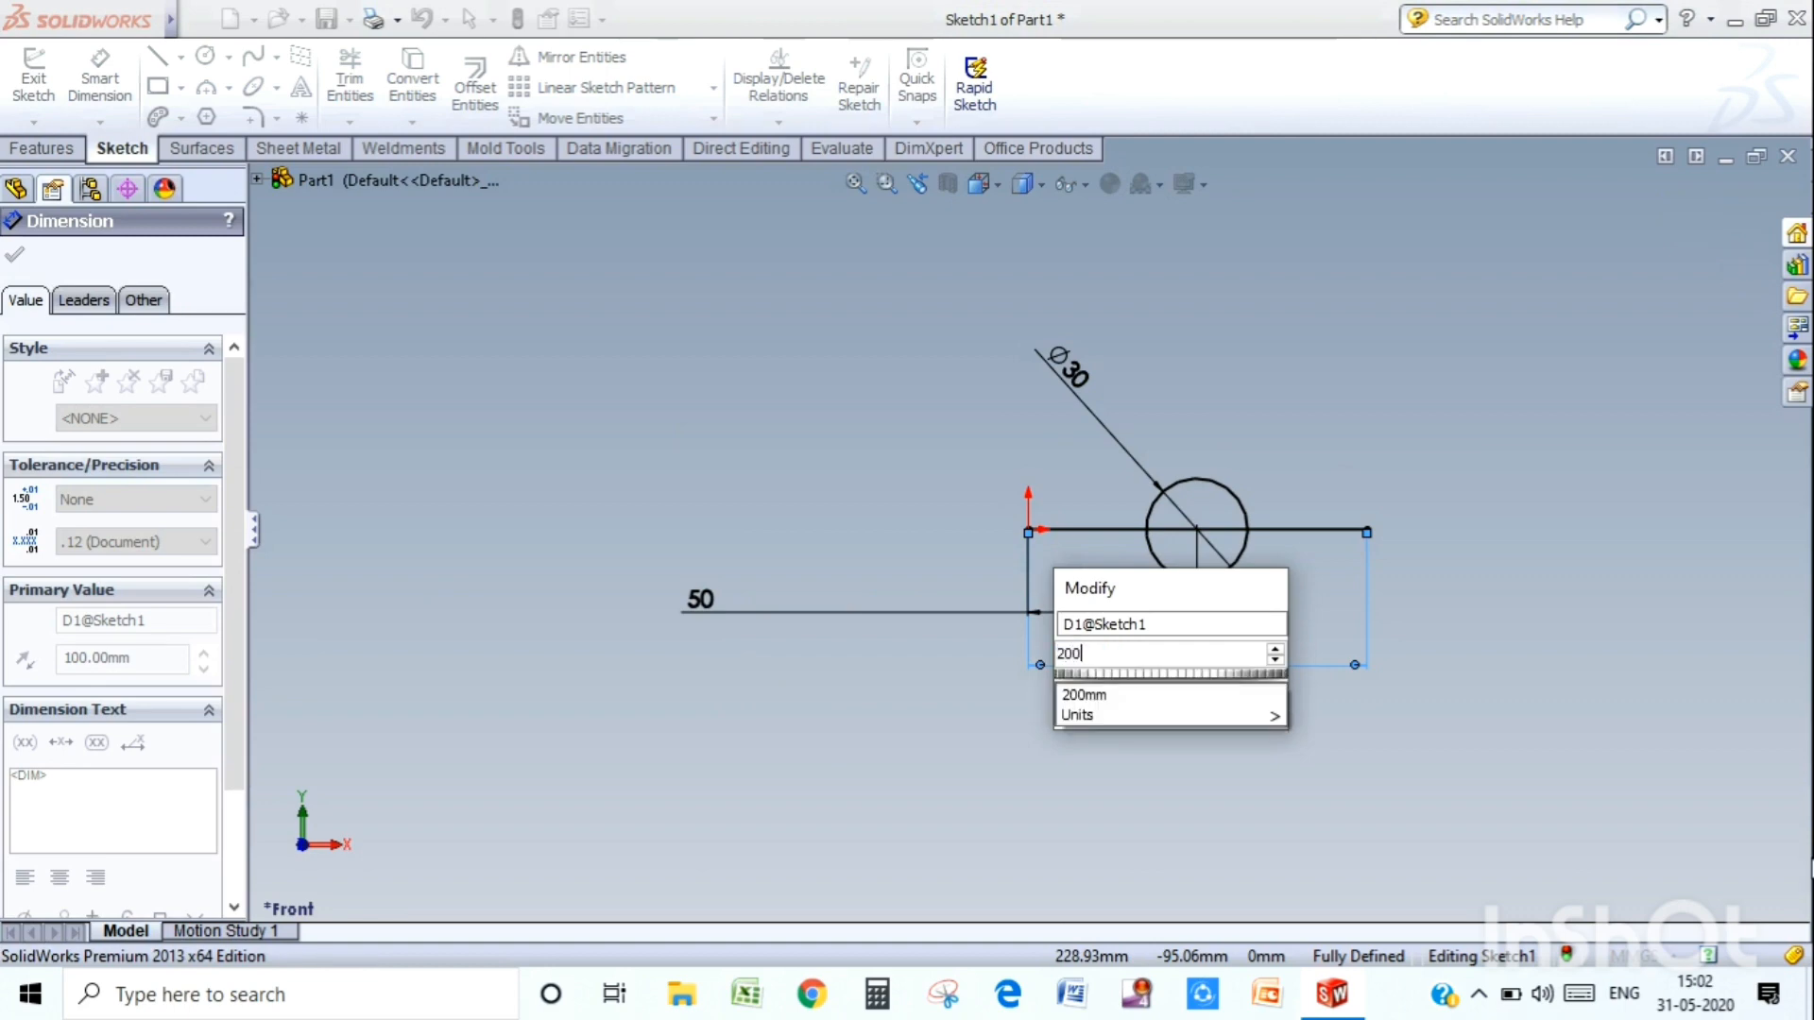
pyautogui.press('Return')
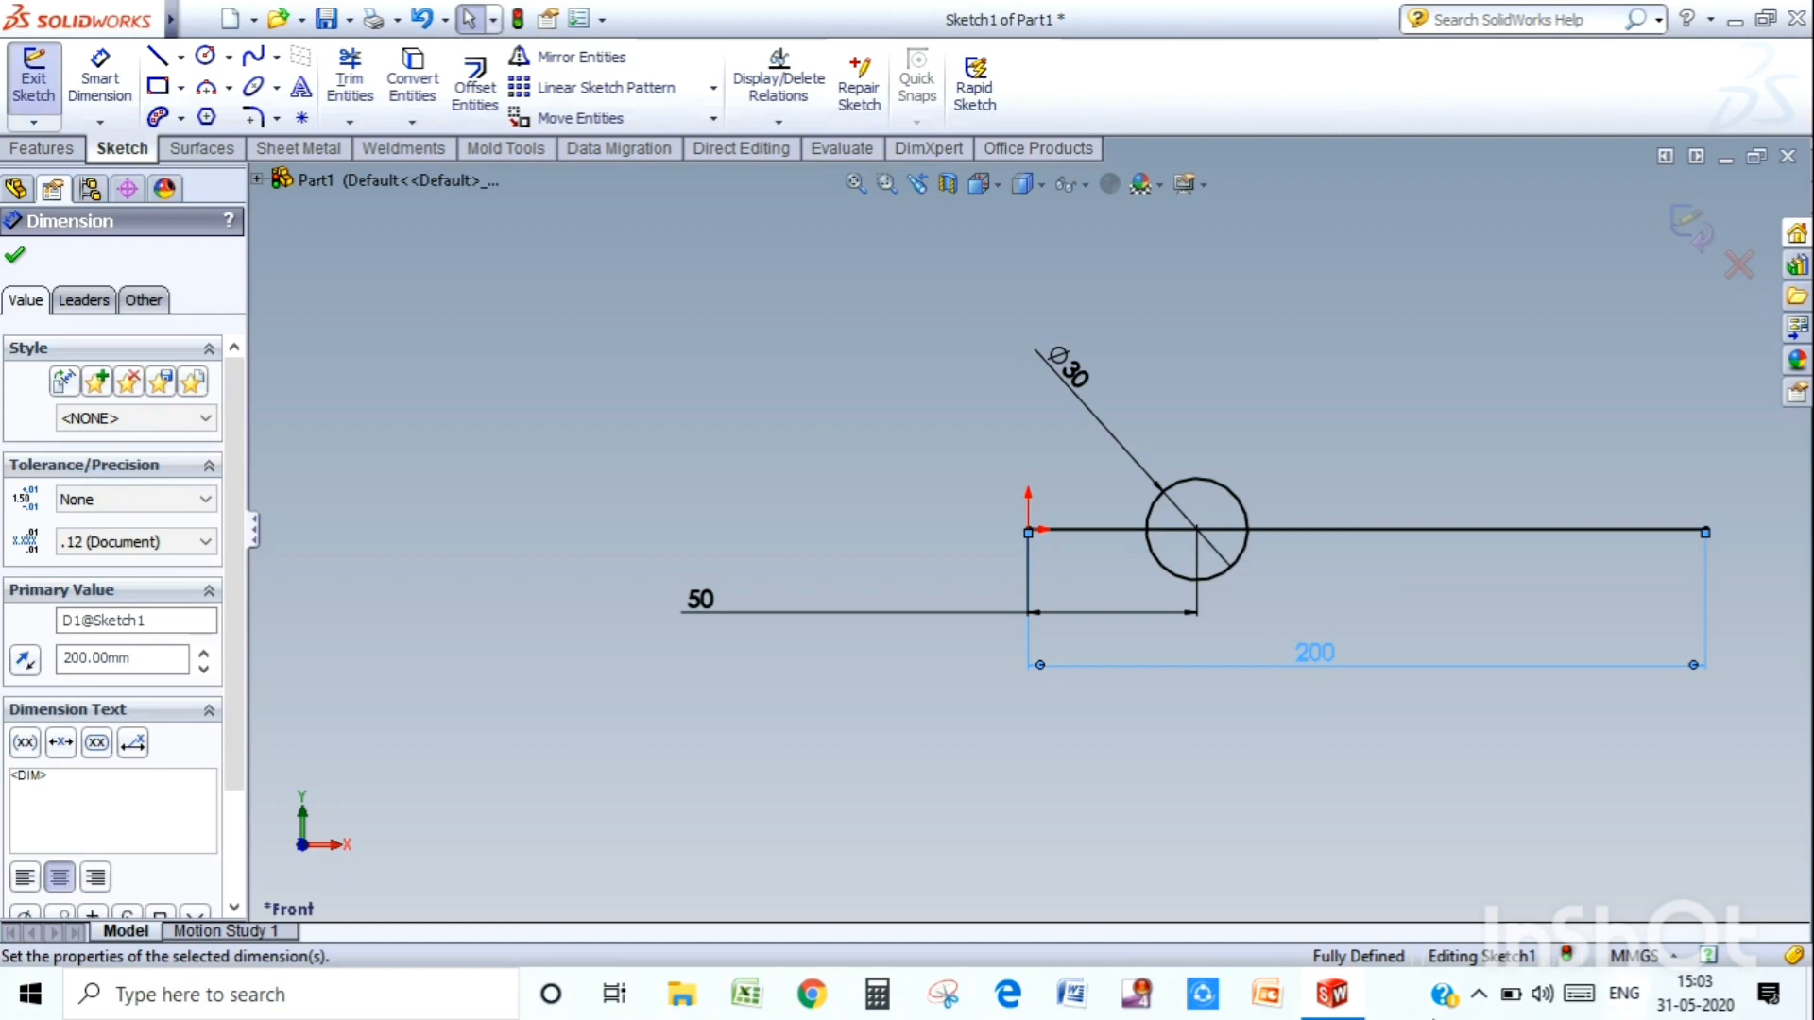
pyautogui.click(16, 255)
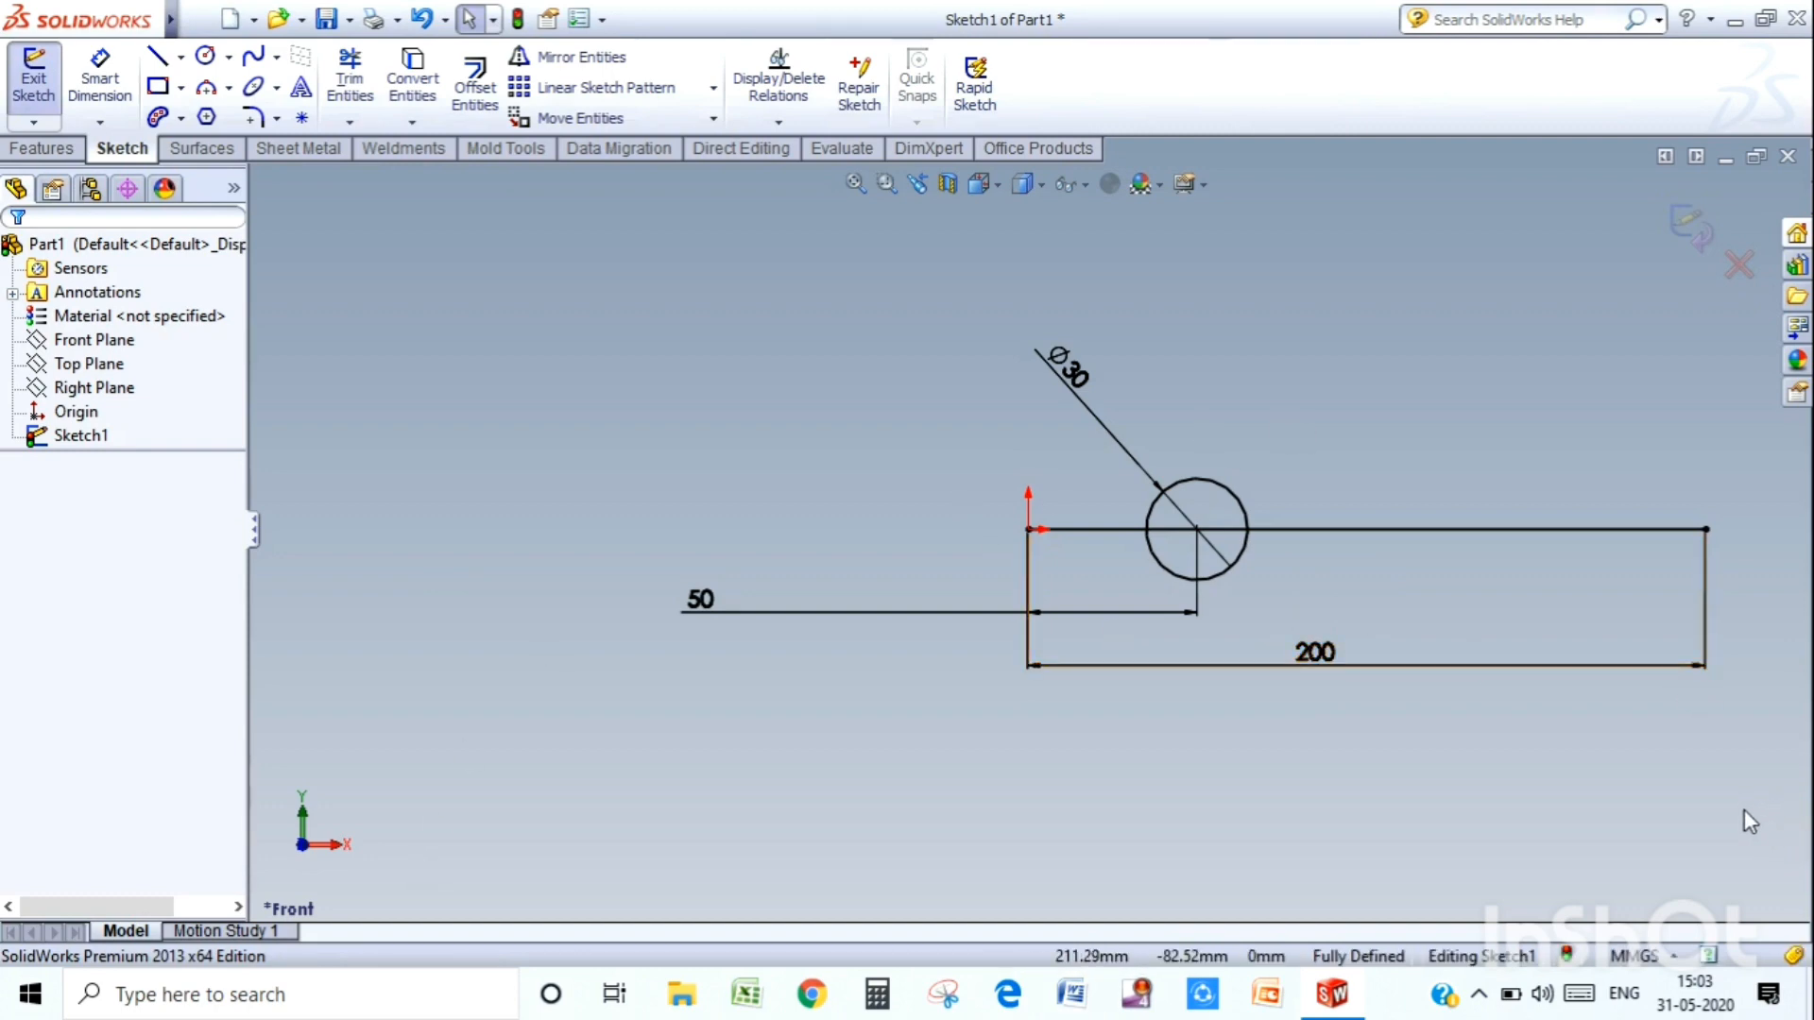
# - Delete the horizontal distance dimension between the origin and the circle's centre, and add a Midpoint relation between the centre and the line
pyautogui.click(700, 601)
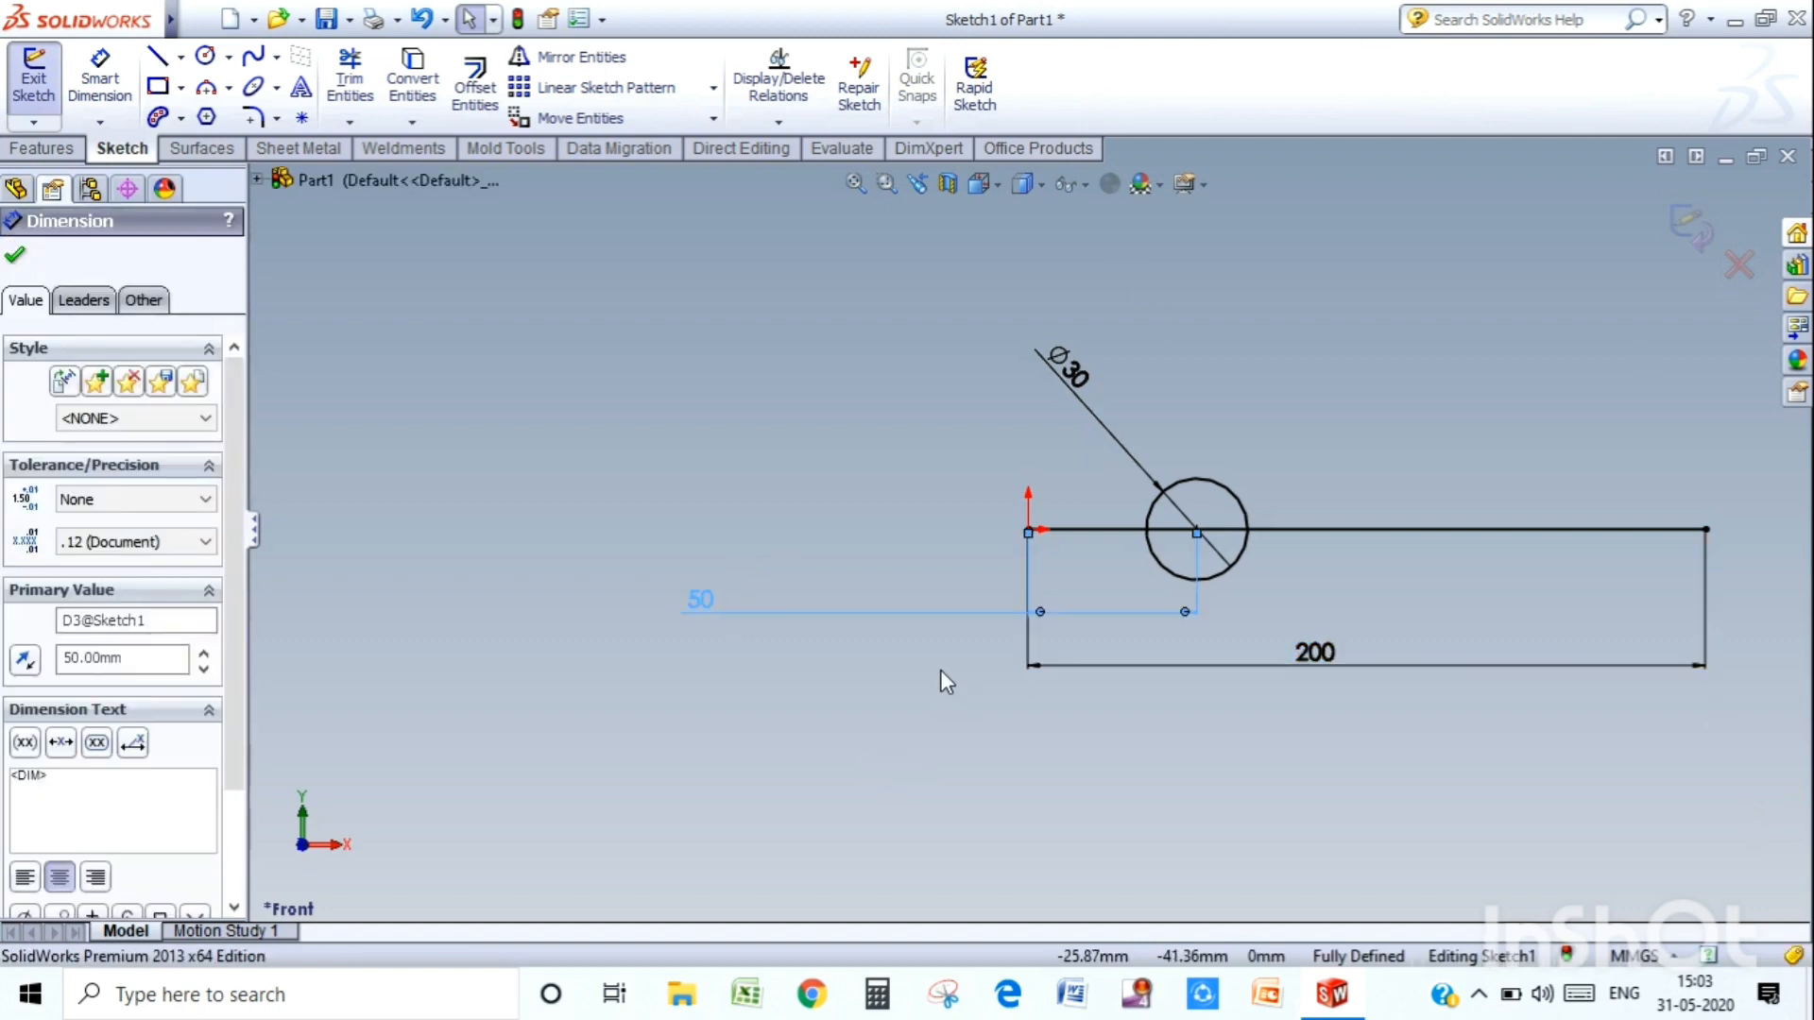
pyautogui.press('Delete')
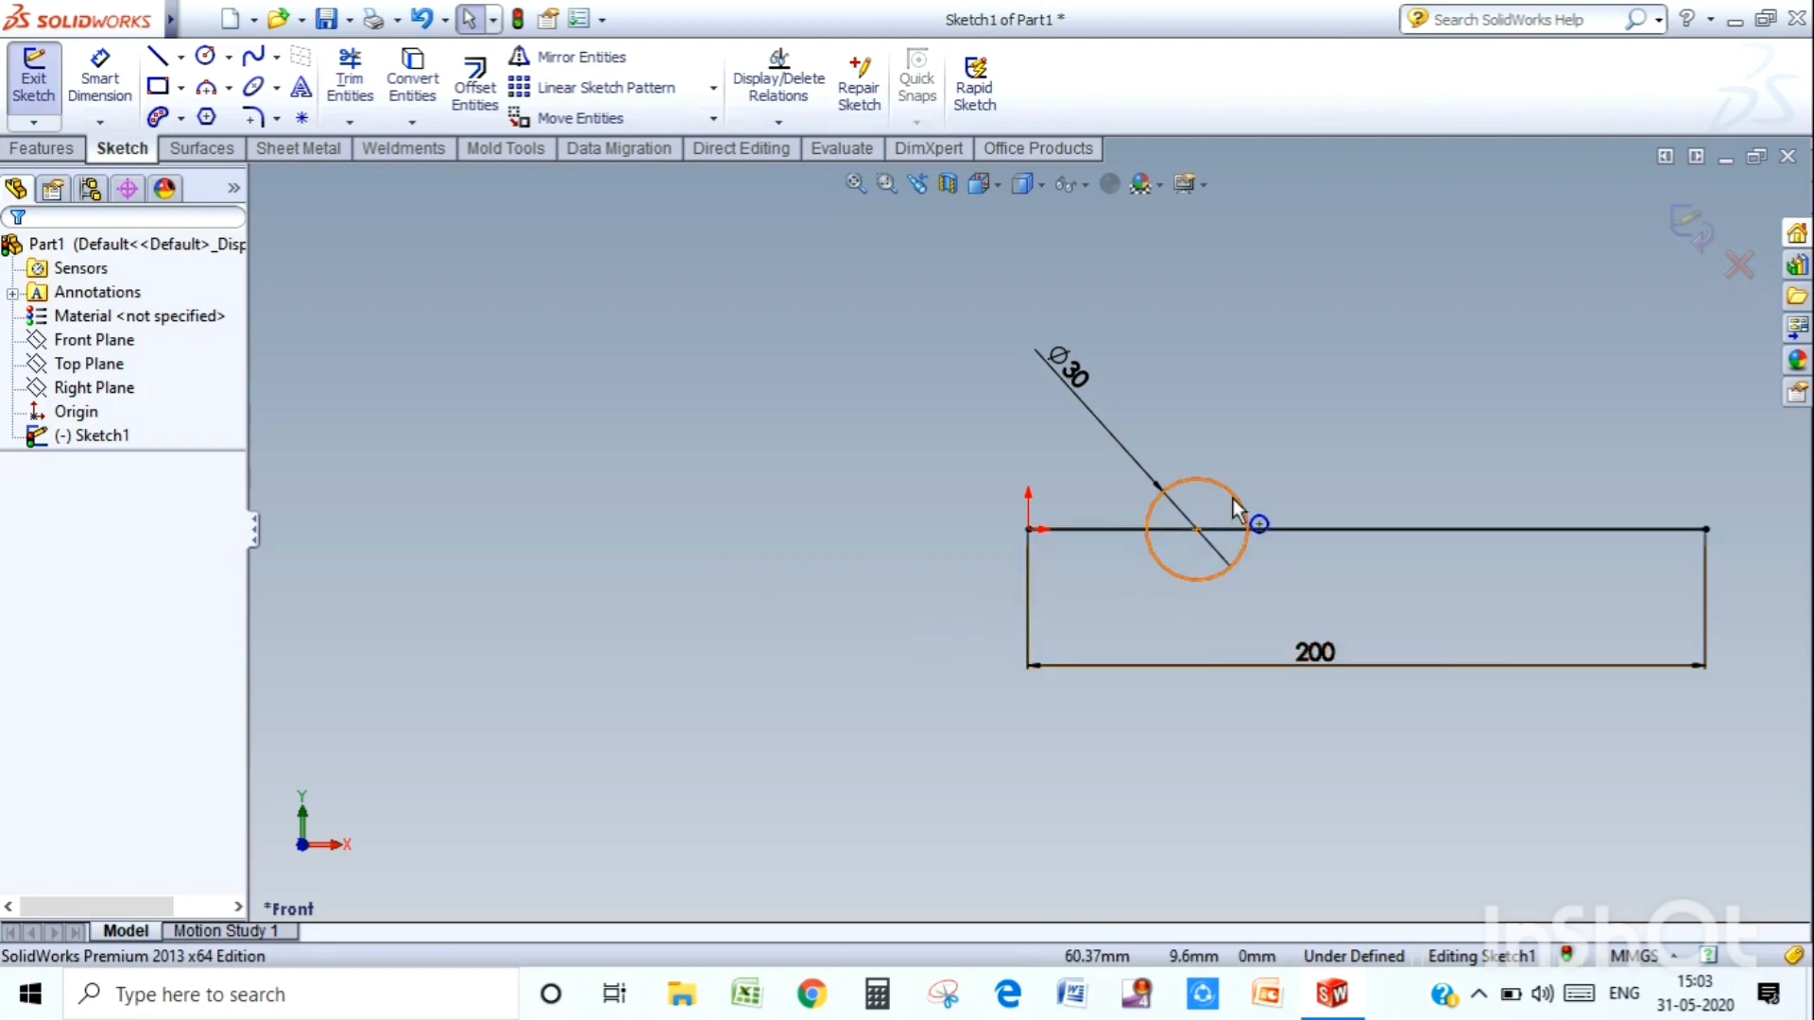
pyautogui.click(1197, 530)
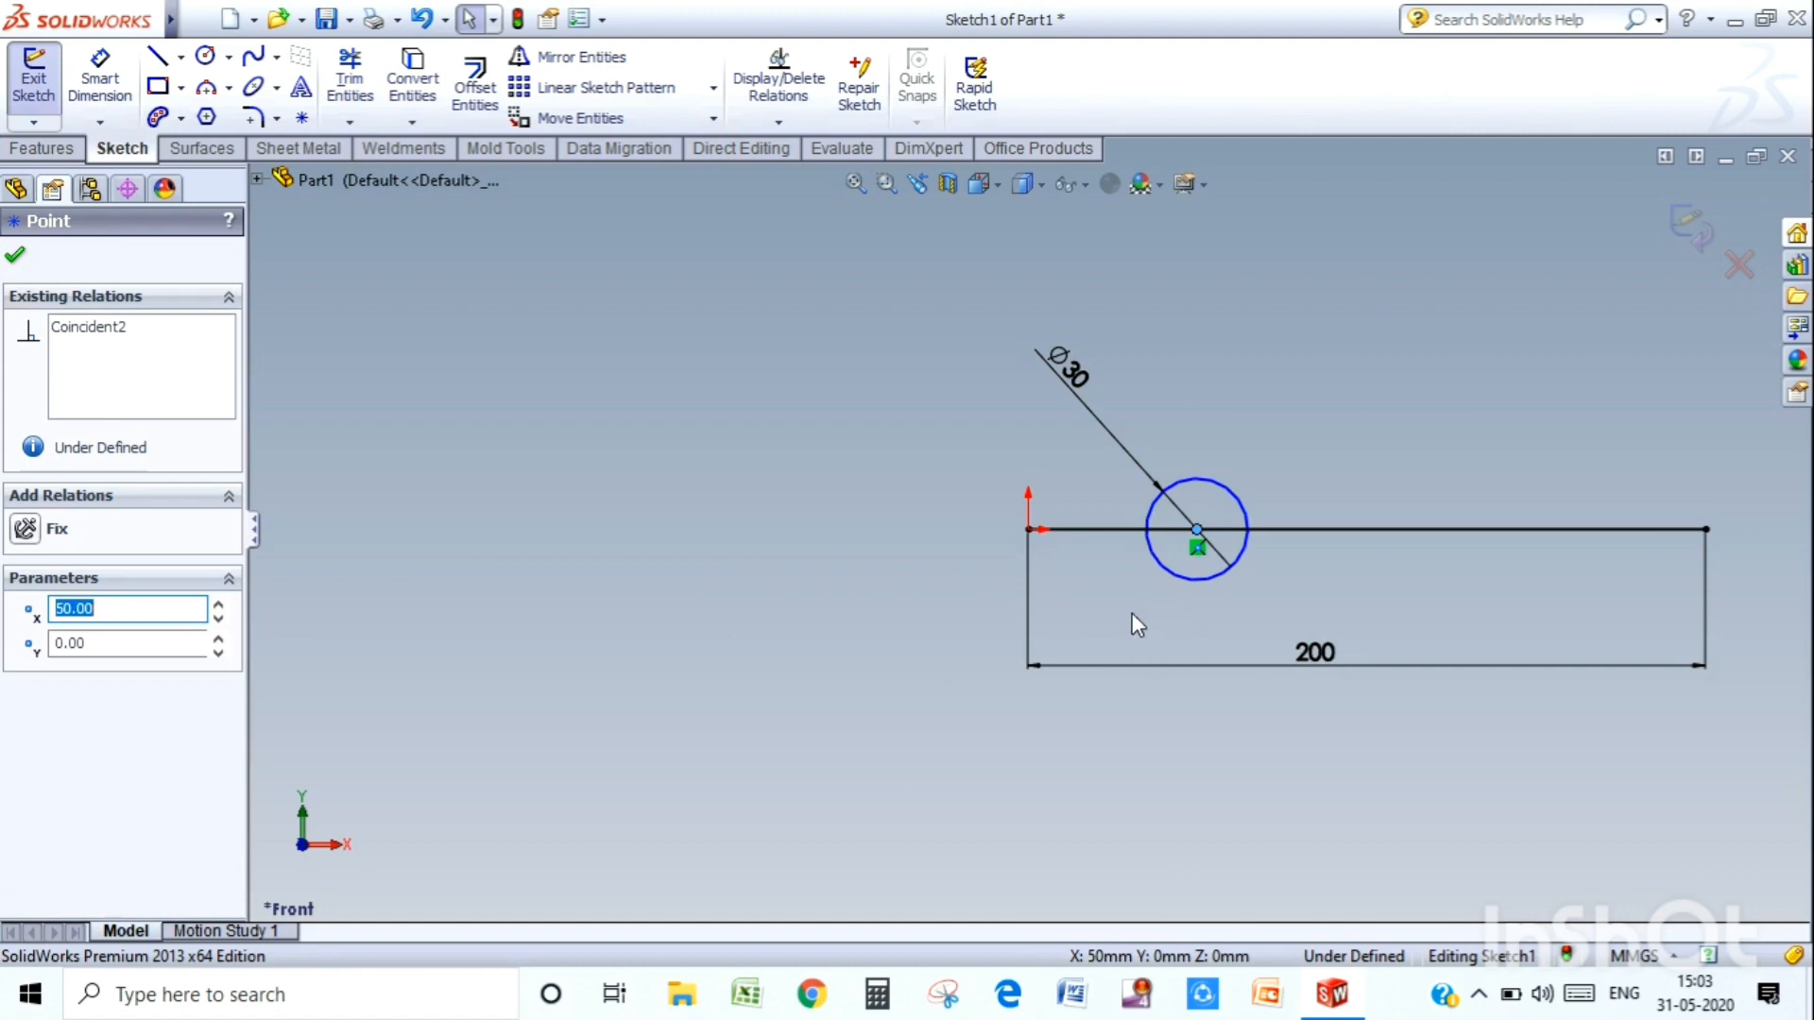
pyautogui.keyDown('ctrl'); pyautogui.click(1096, 529); pyautogui.keyUp('ctrl')
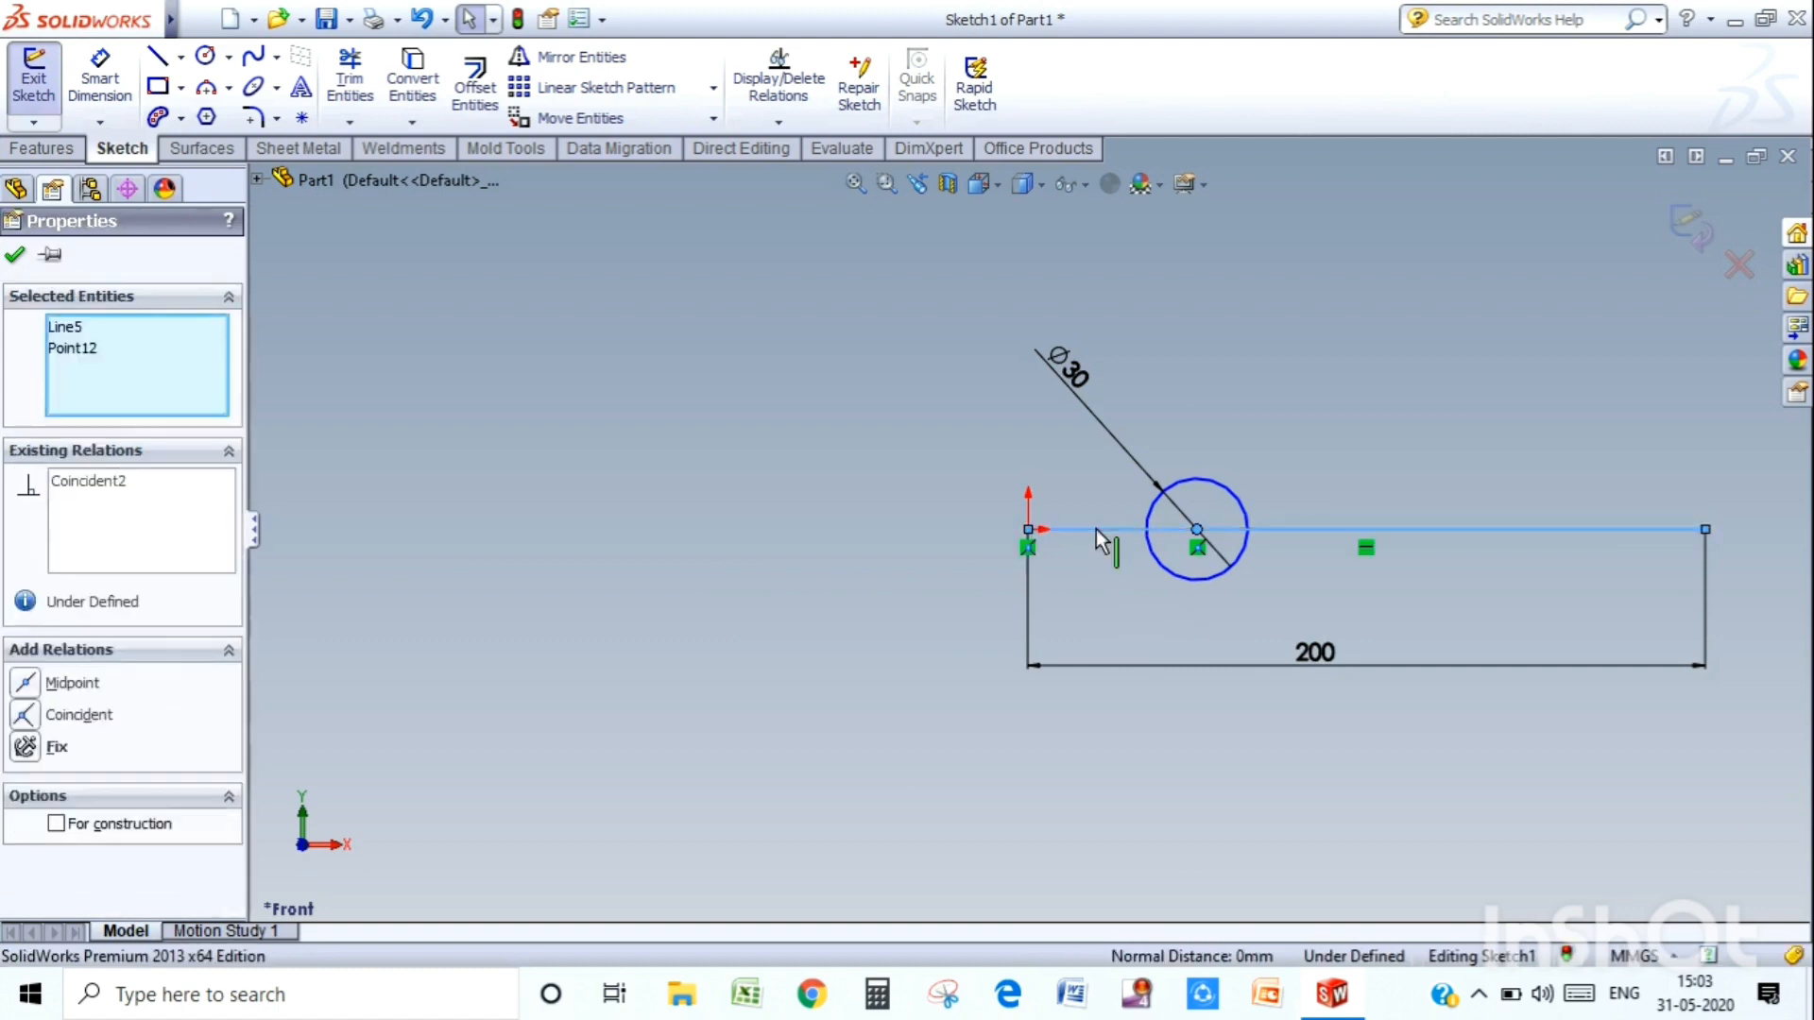
pyautogui.click(25, 684)
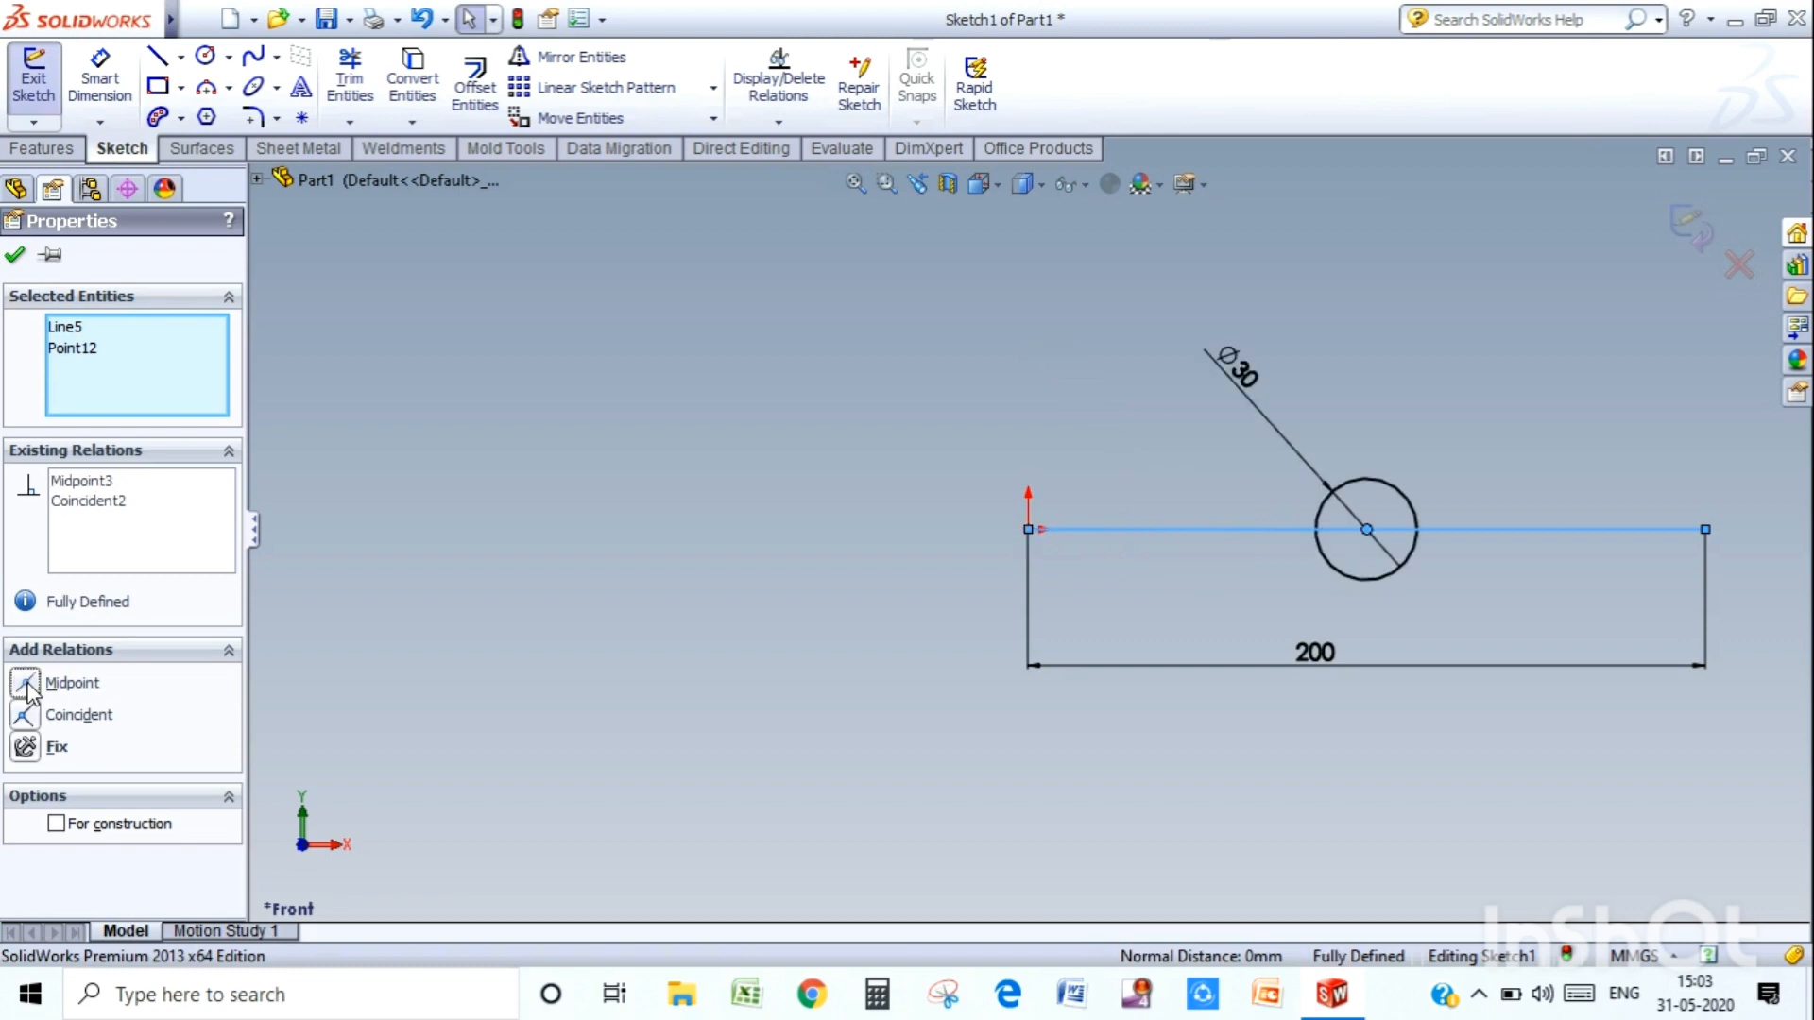
pyautogui.click(15, 255)
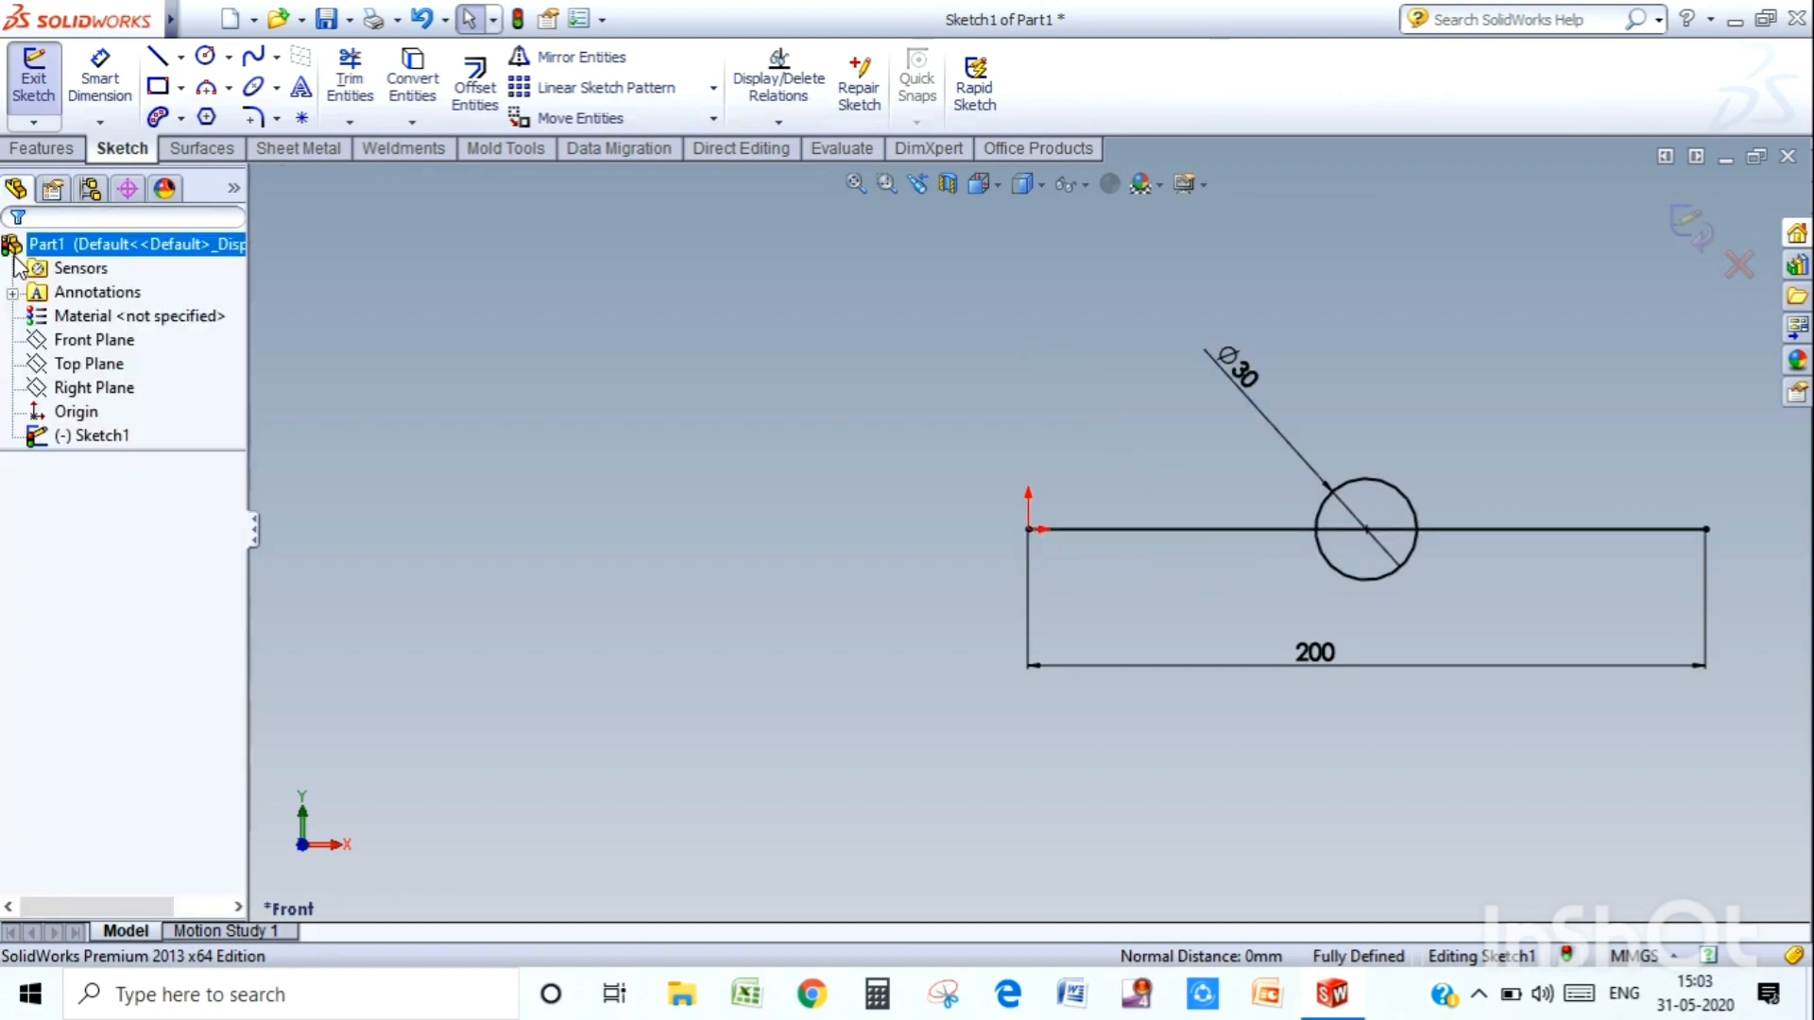
# - Set the length of the line carrying the midpoint-constrained circle to 100 mm
pyautogui.doubleClick(1332, 656)
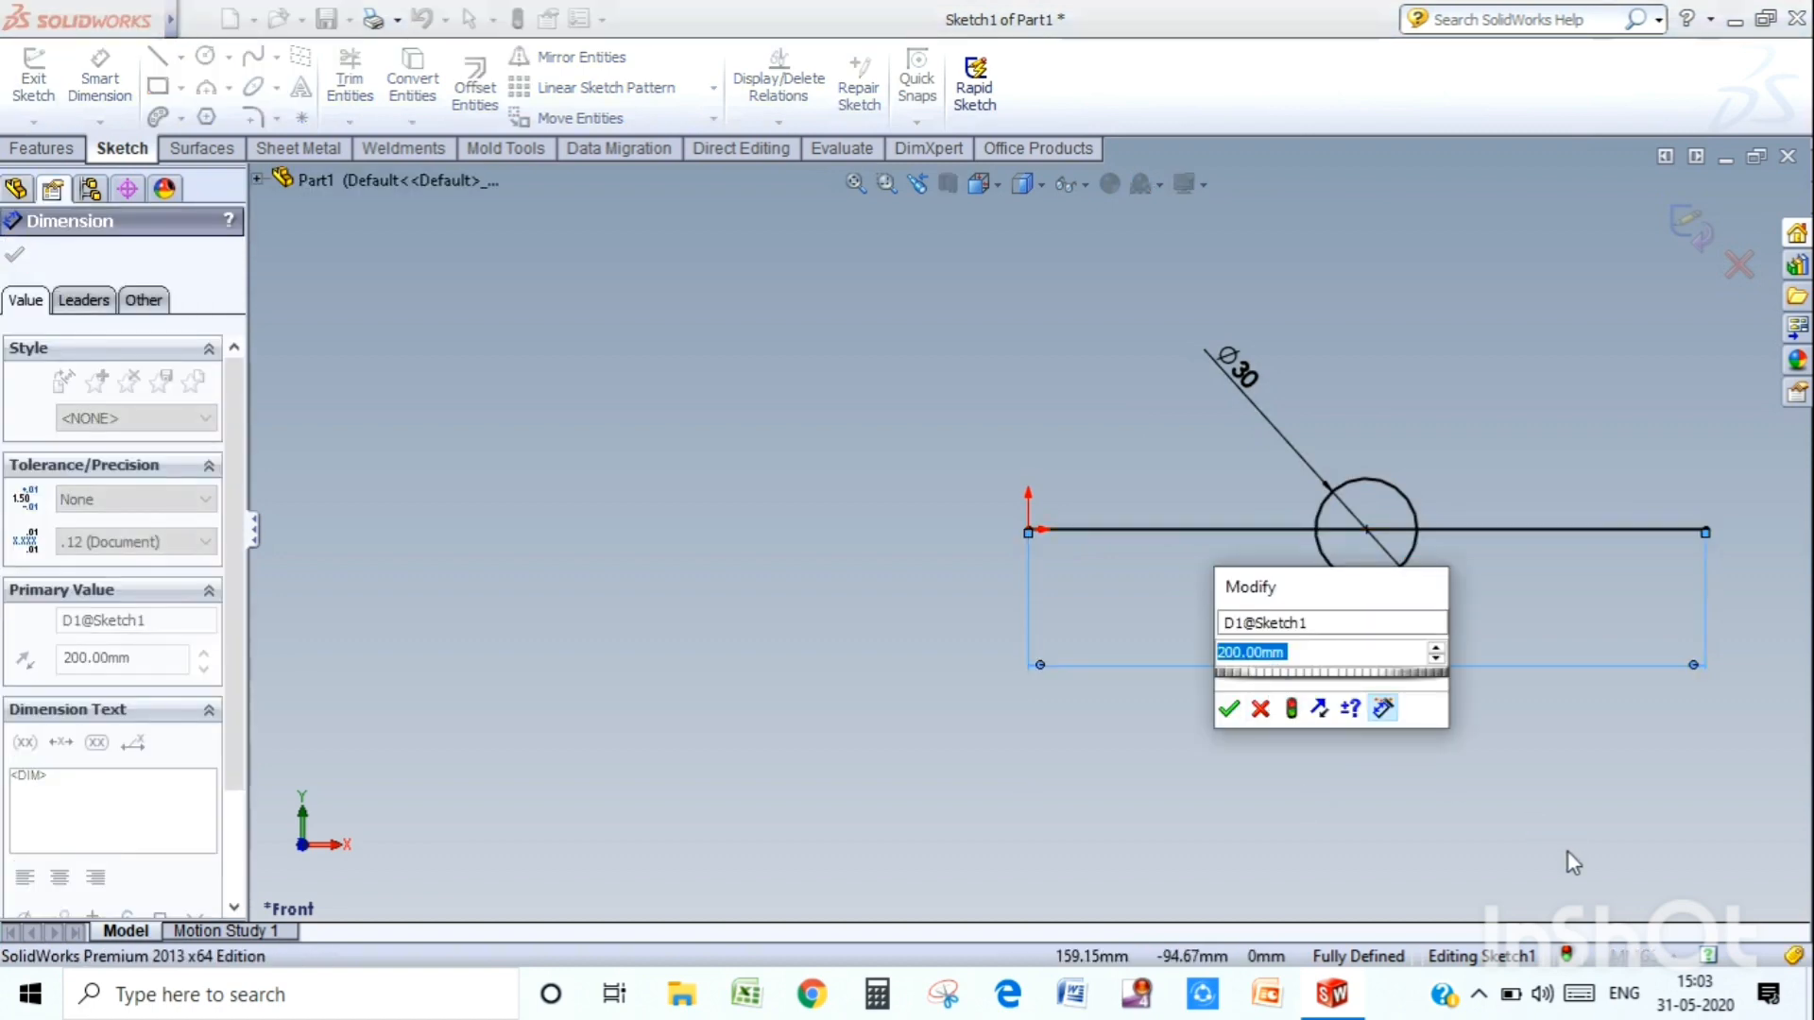
pyautogui.write('100')
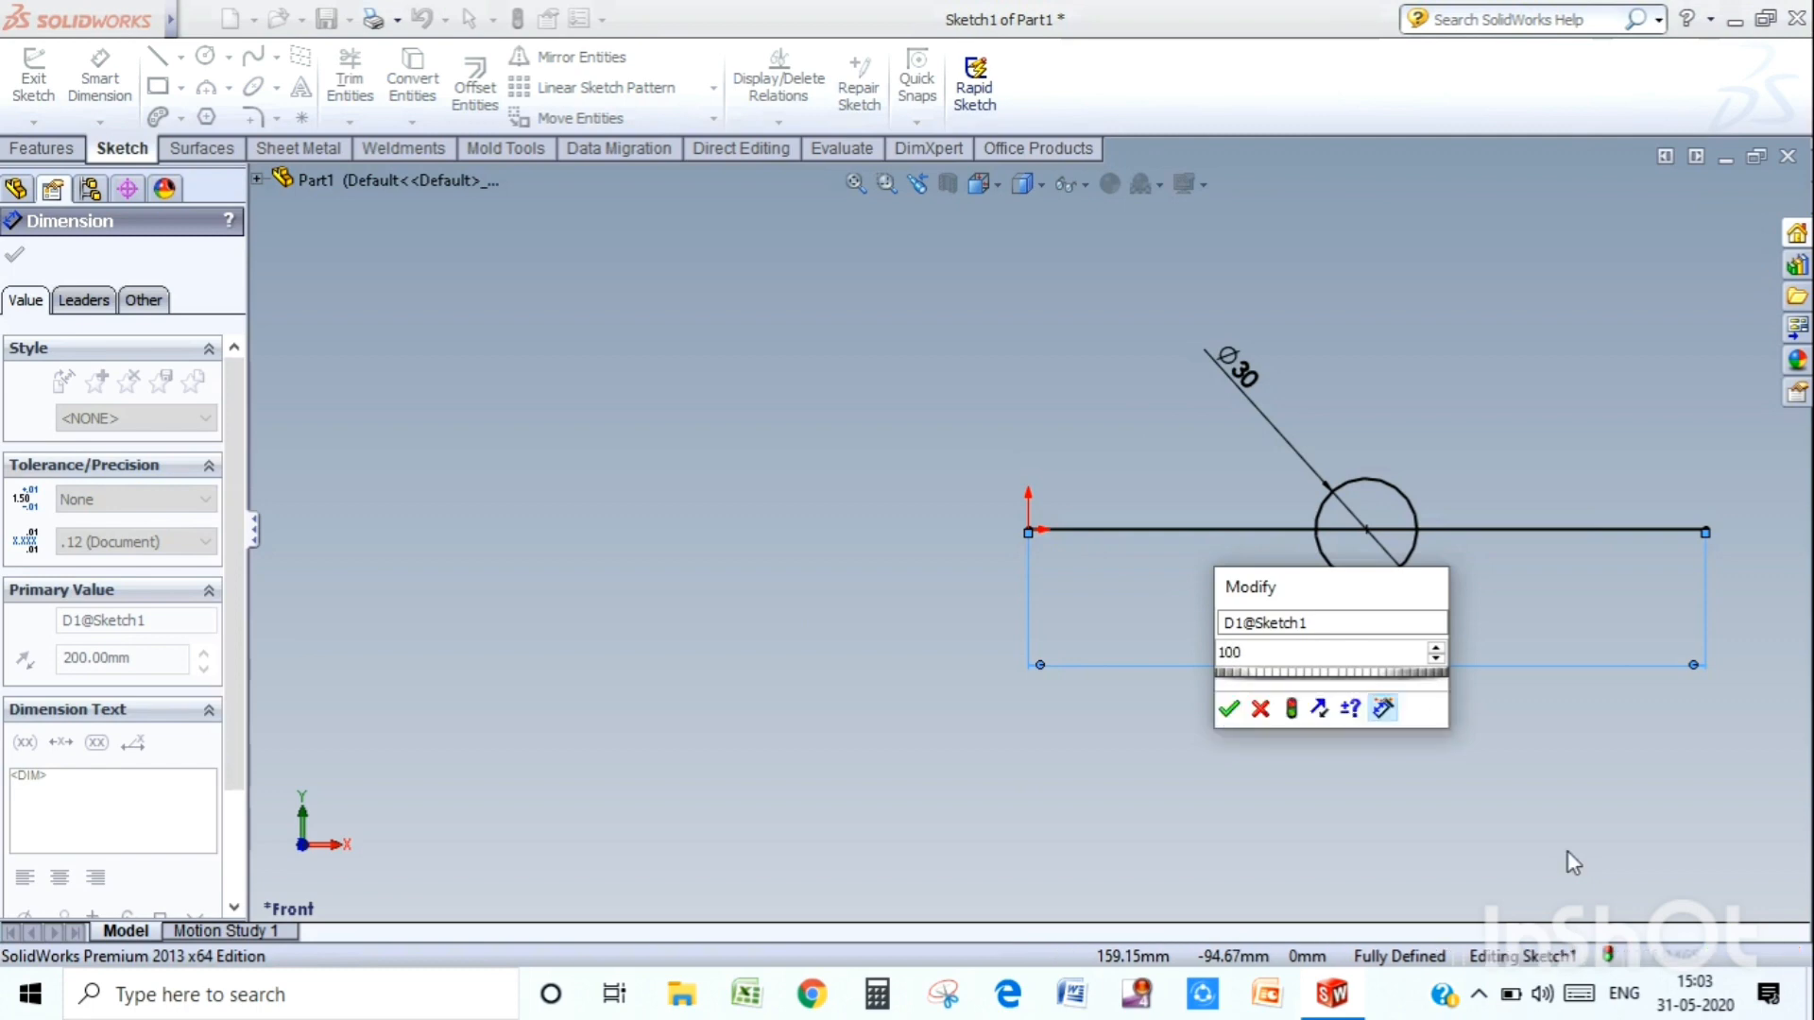
pyautogui.press('Return')
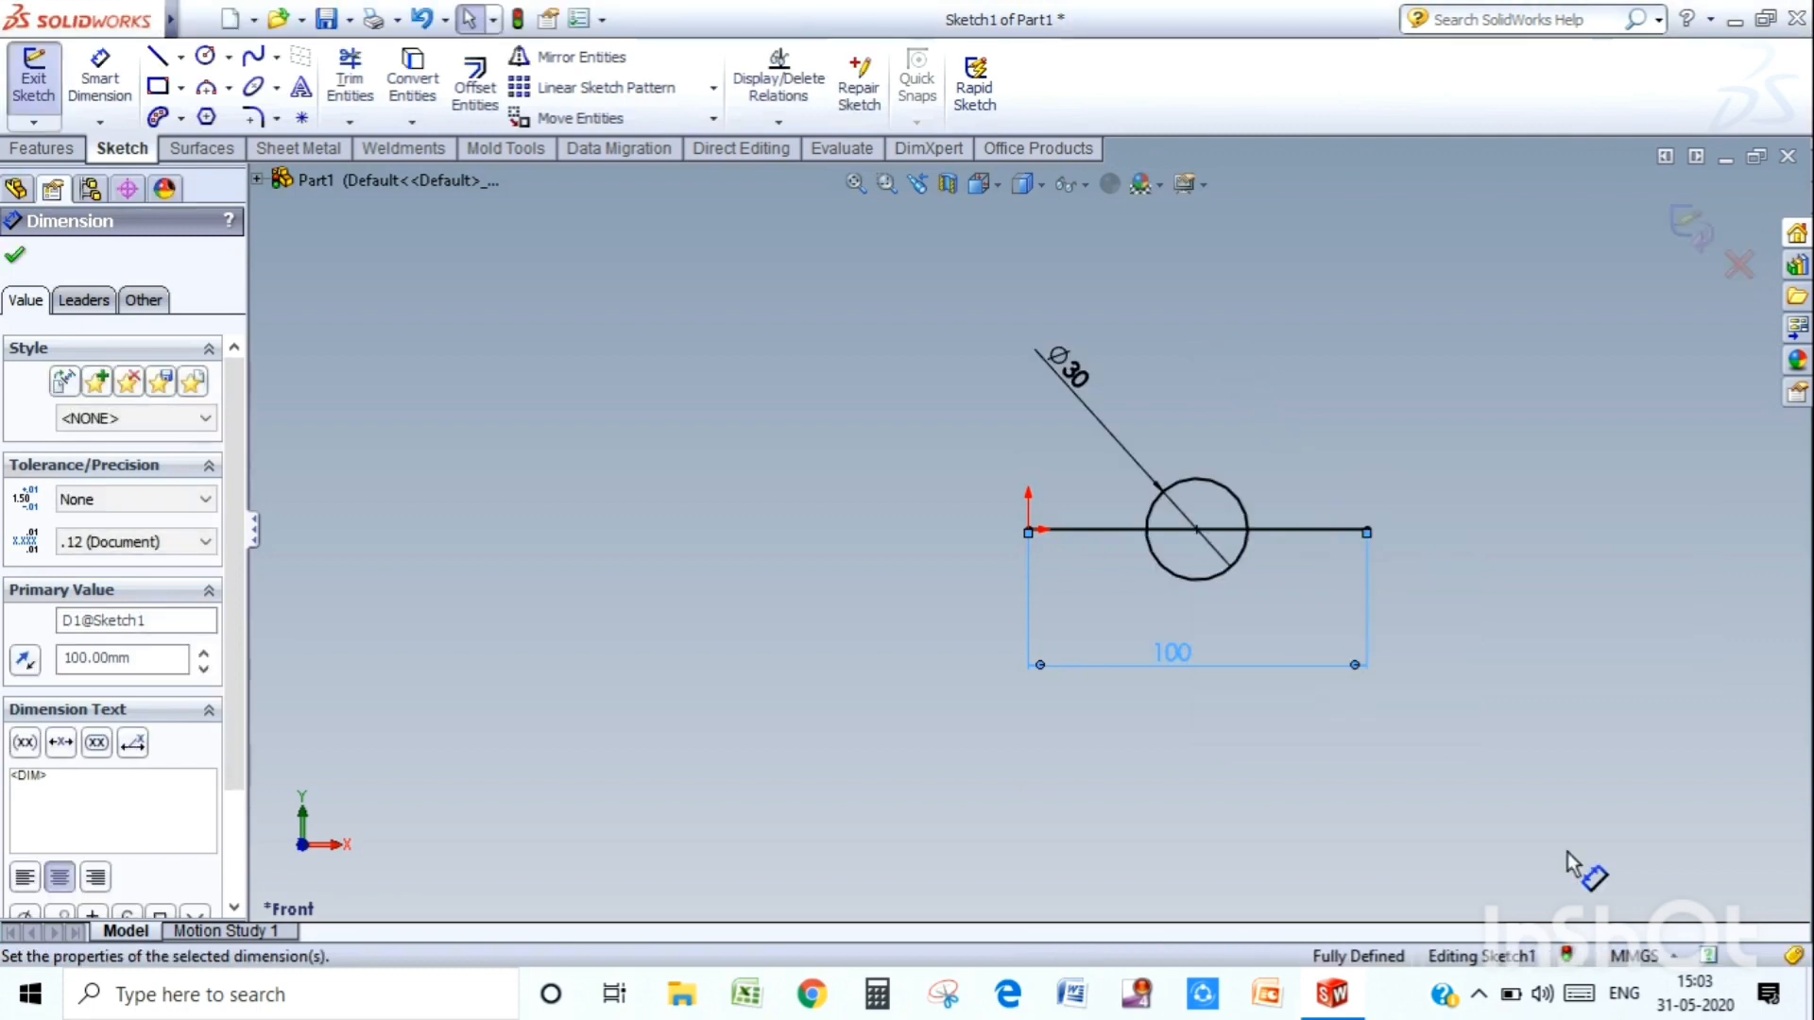